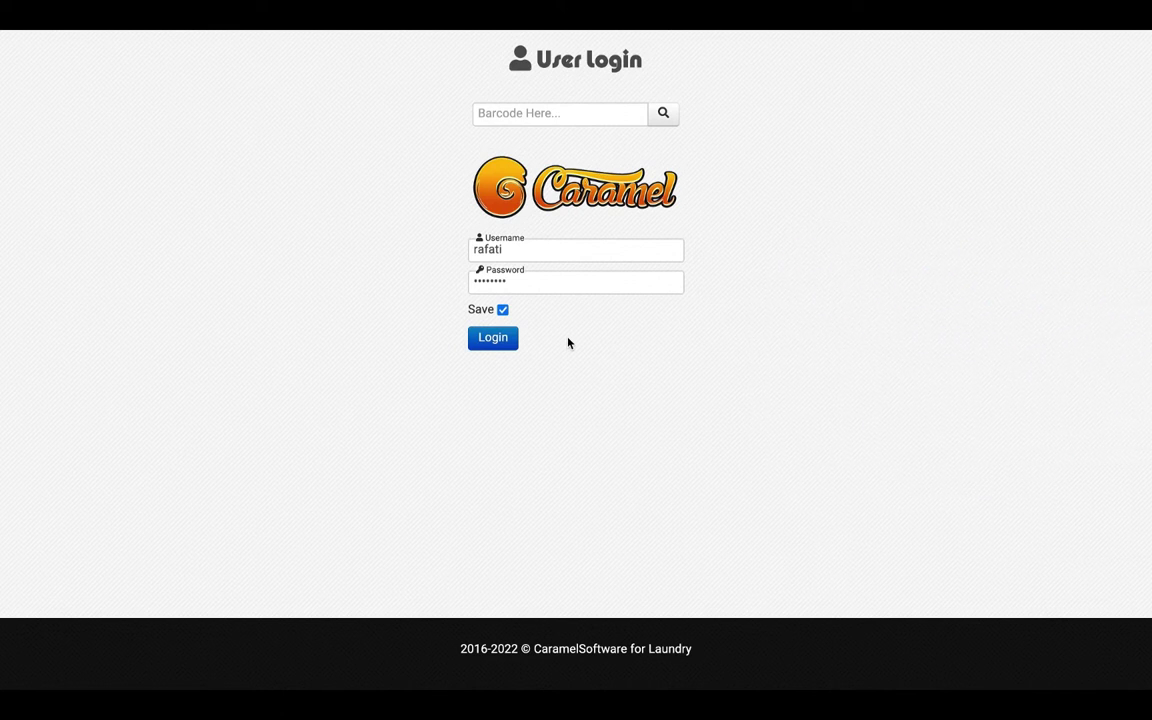
Step: Log in to Caramel and go to the Orders Management page
click(495, 340)
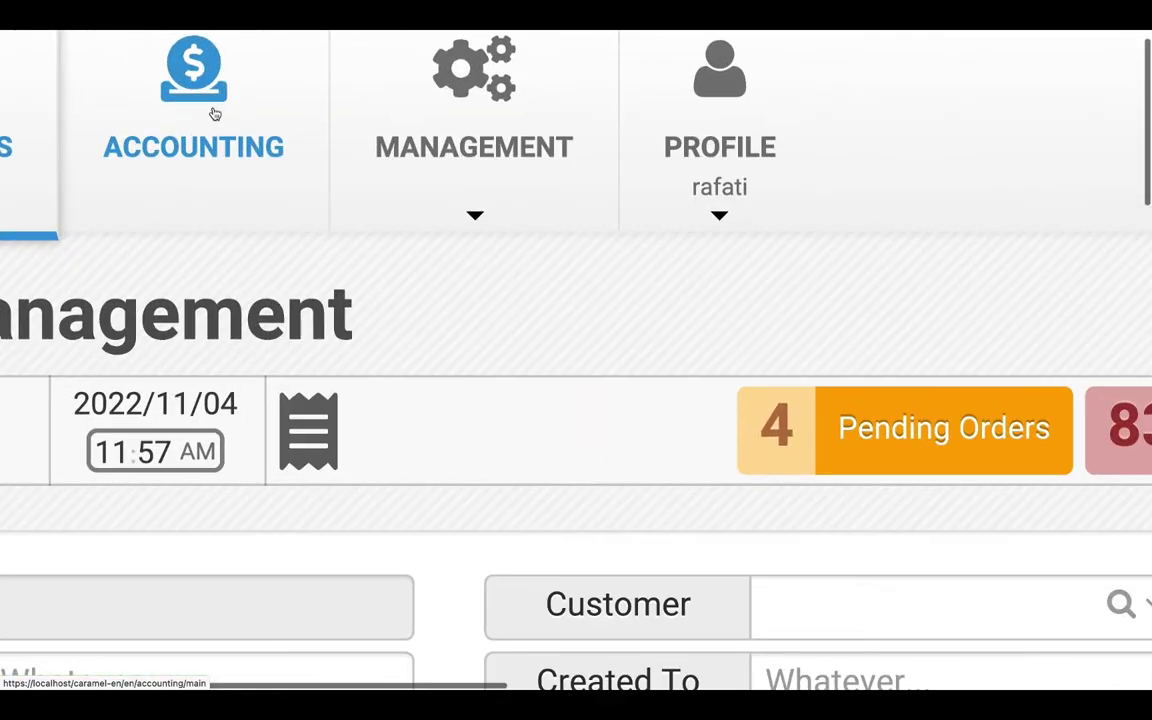
click(216, 76)
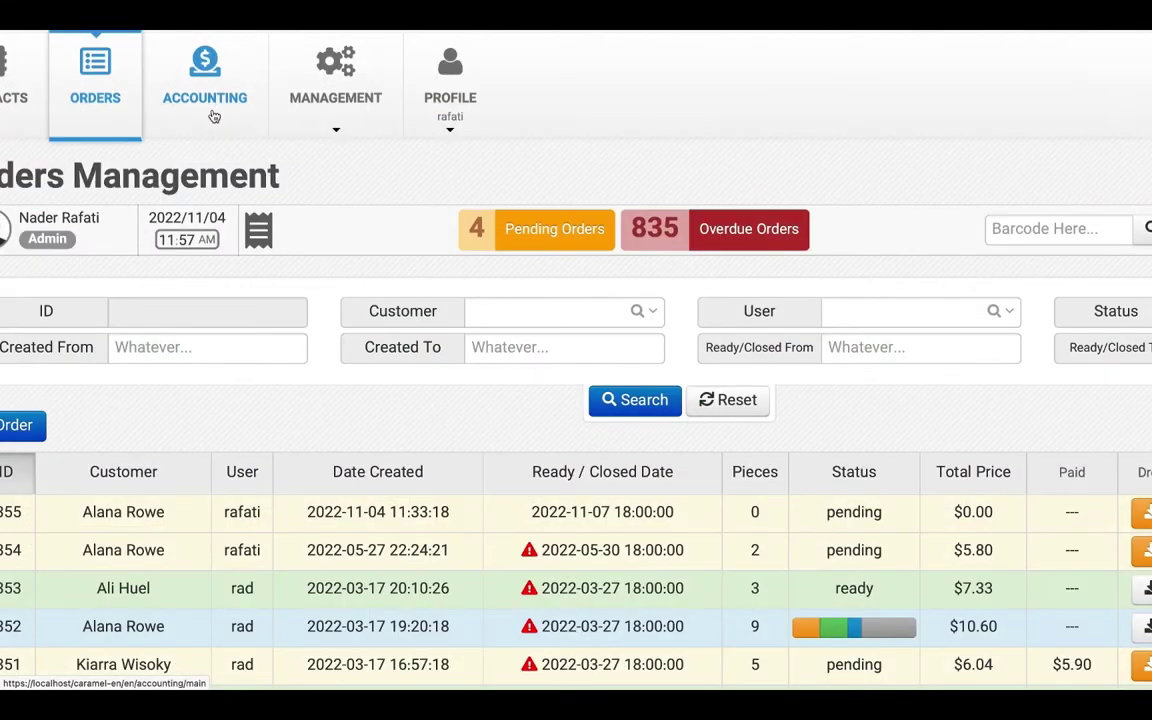
Step: Scroll through the orders table to review each order's status
click(318, 121)
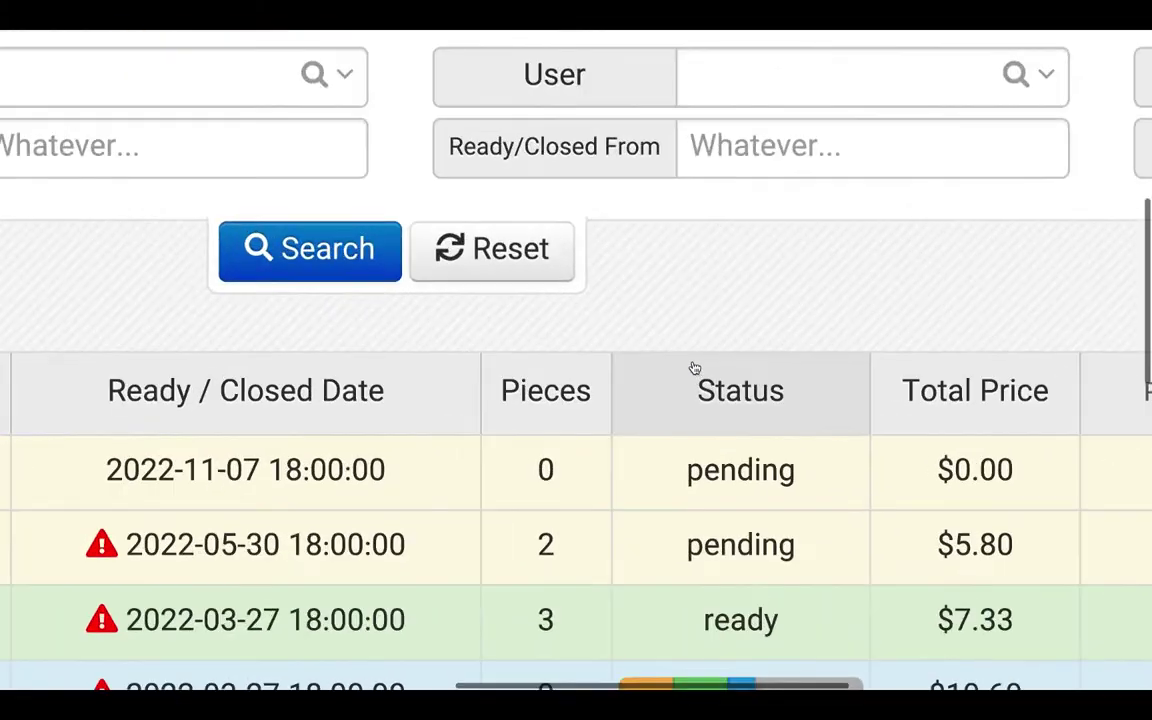
scroll(694, 368, down, 2)
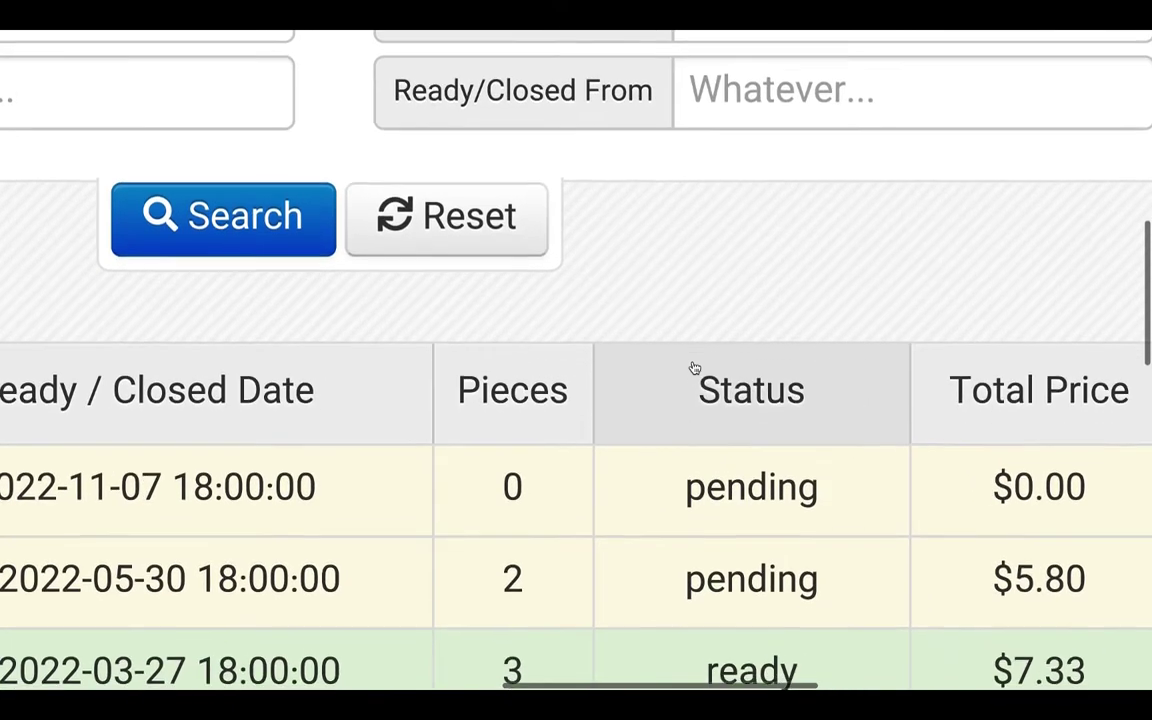
scroll(694, 368, down, 2)
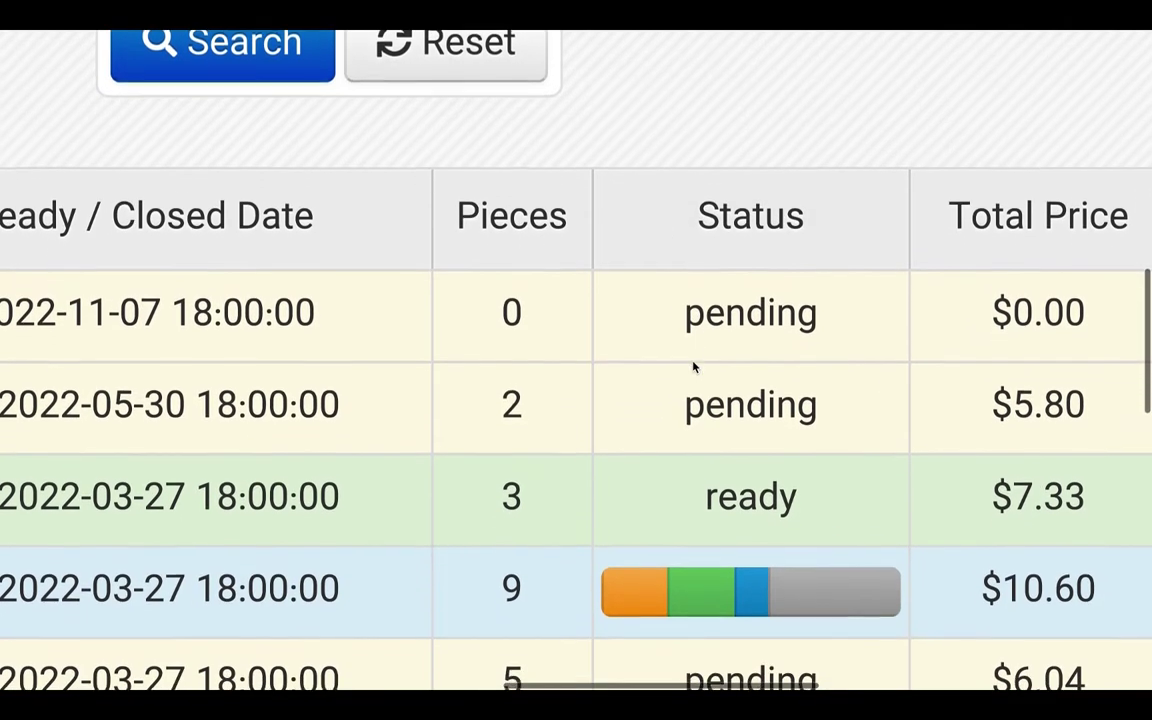
scroll(692, 361, down, 1)
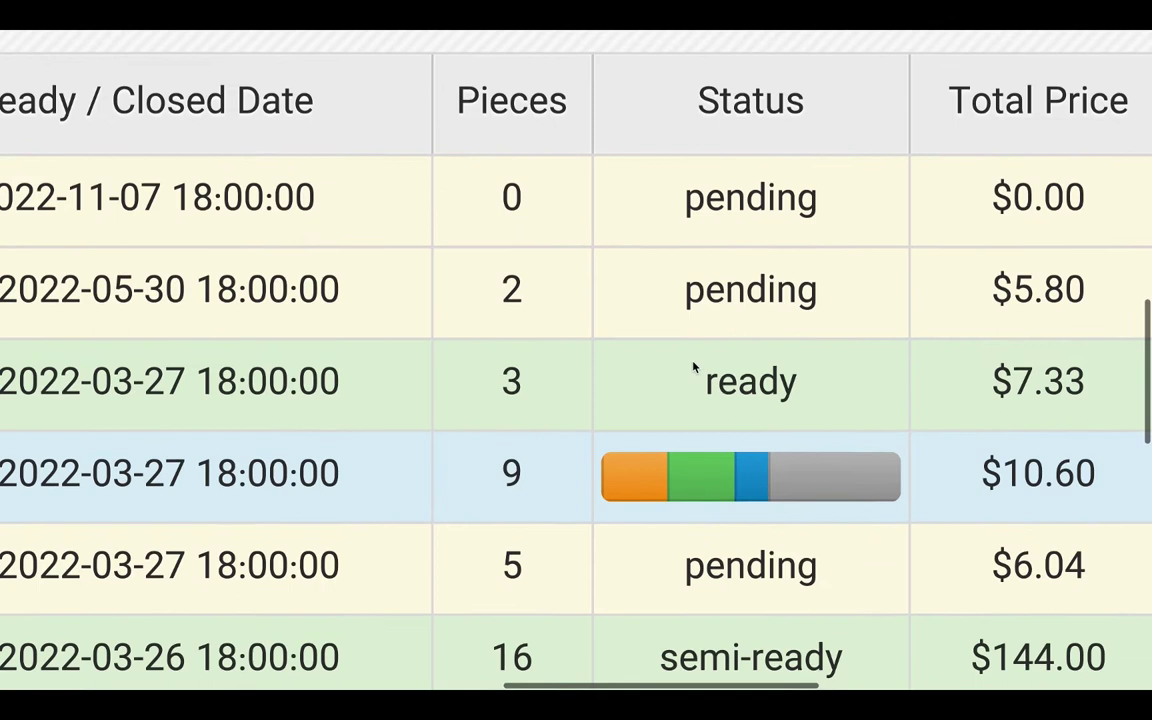
scroll(692, 361, up, 2)
scroll(692, 365, up, 1)
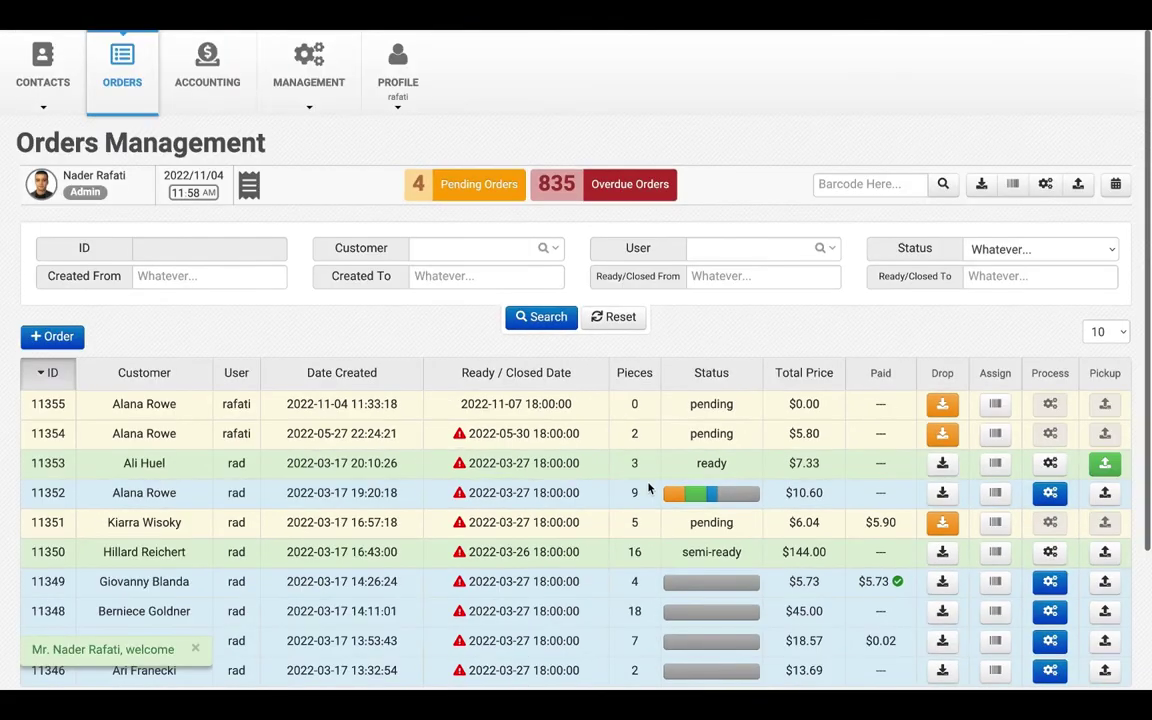
Step: Start a new order, find the customer by their code, select them and continue
click(42, 337)
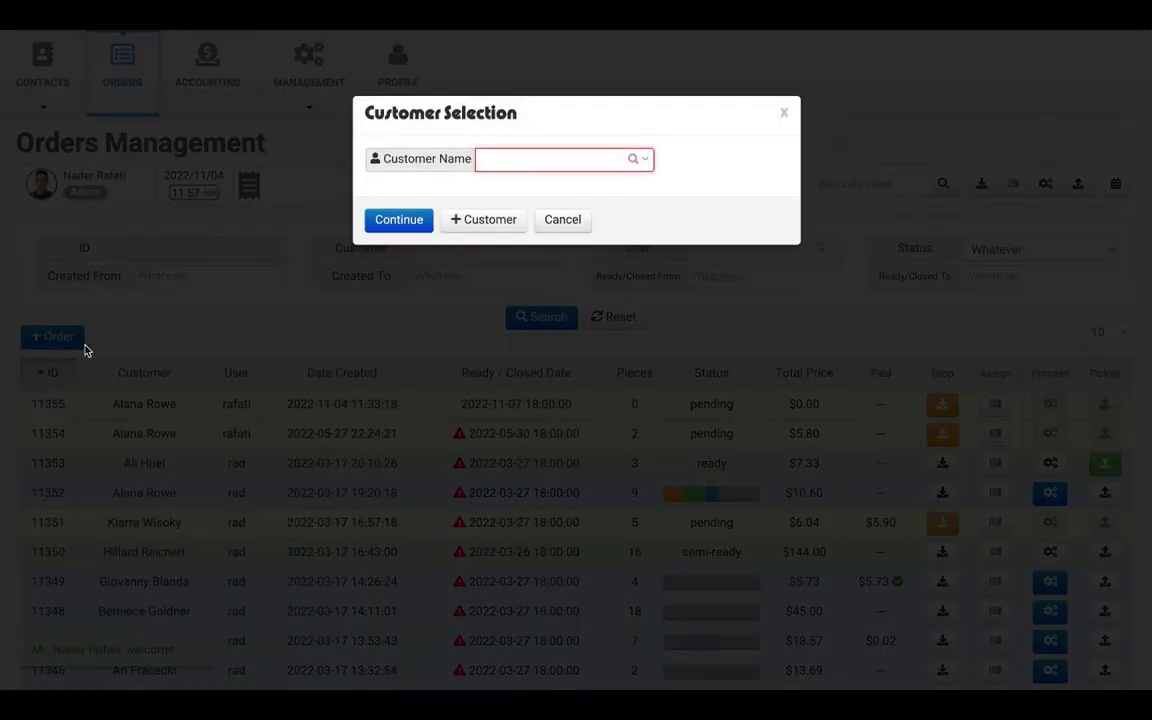
text(5)
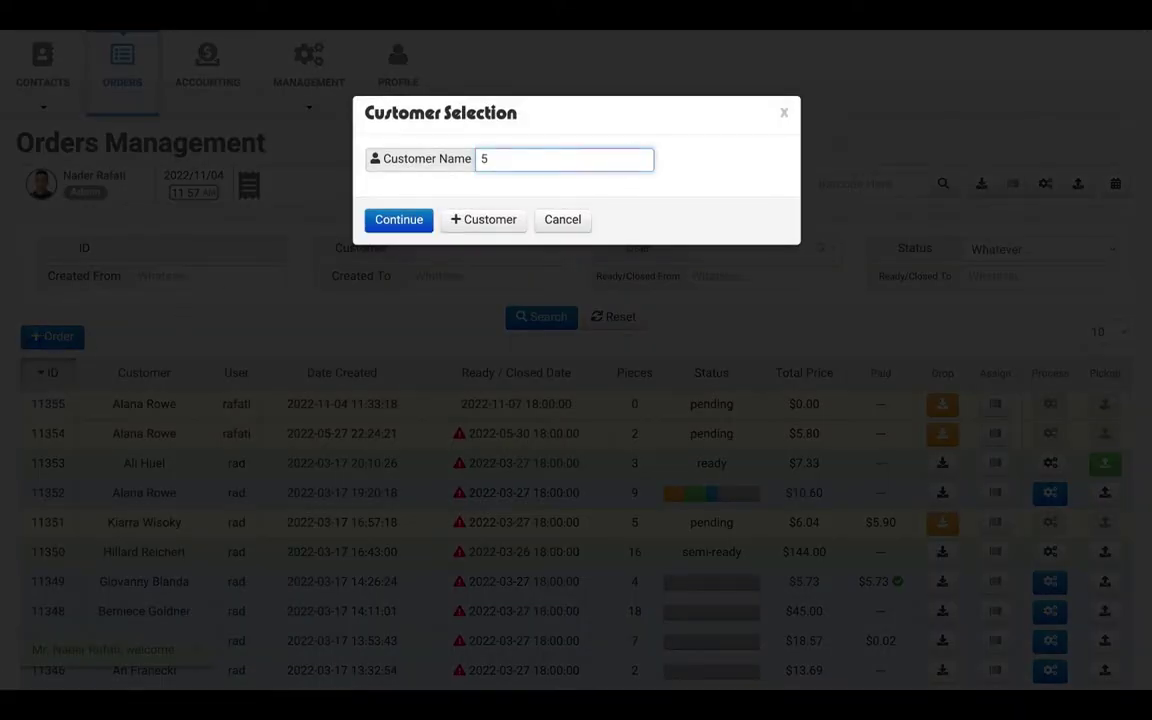
text(70)
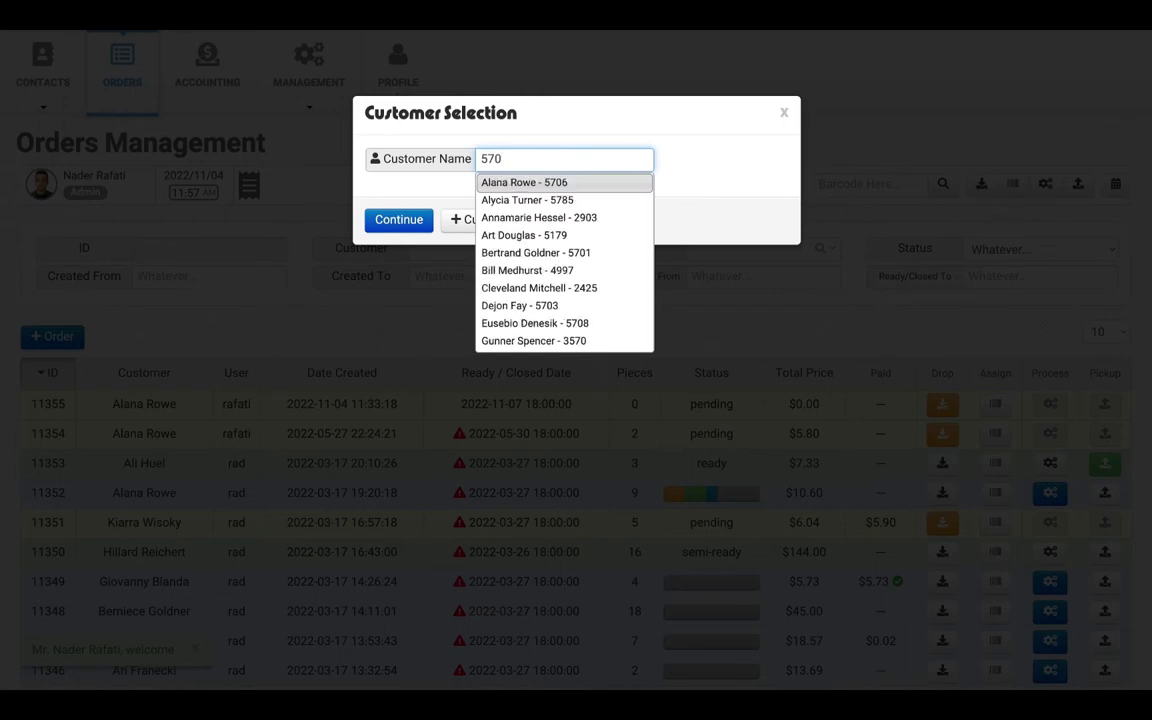
text(6)
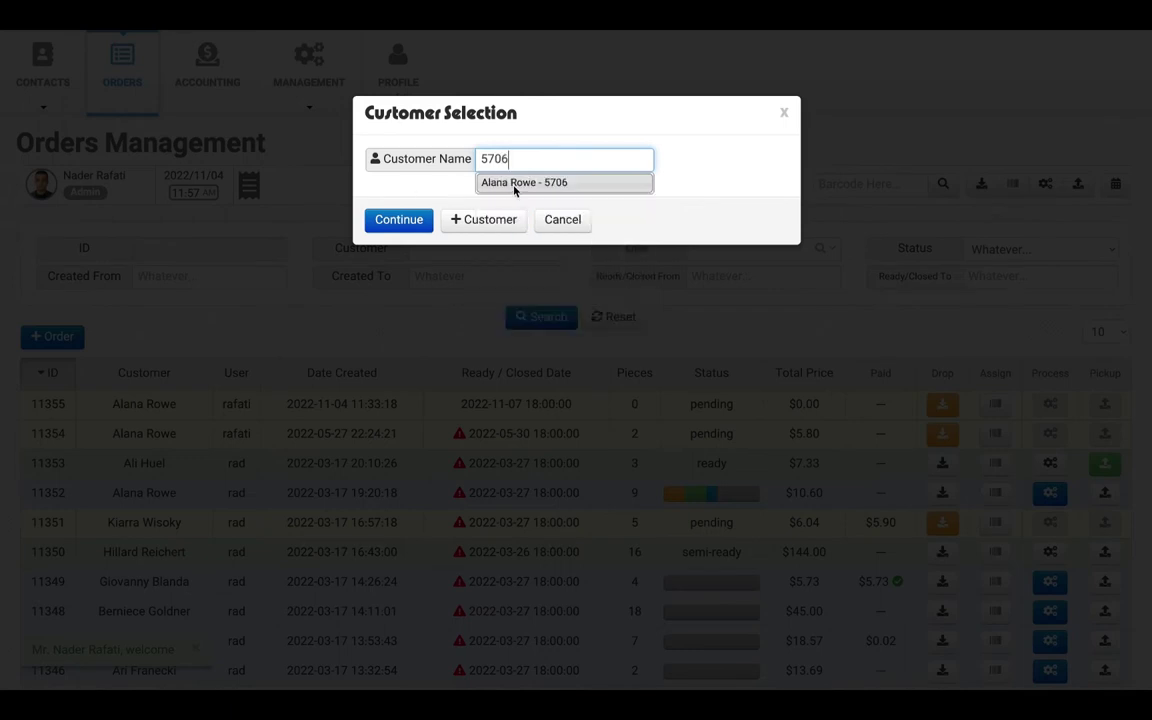
click(523, 184)
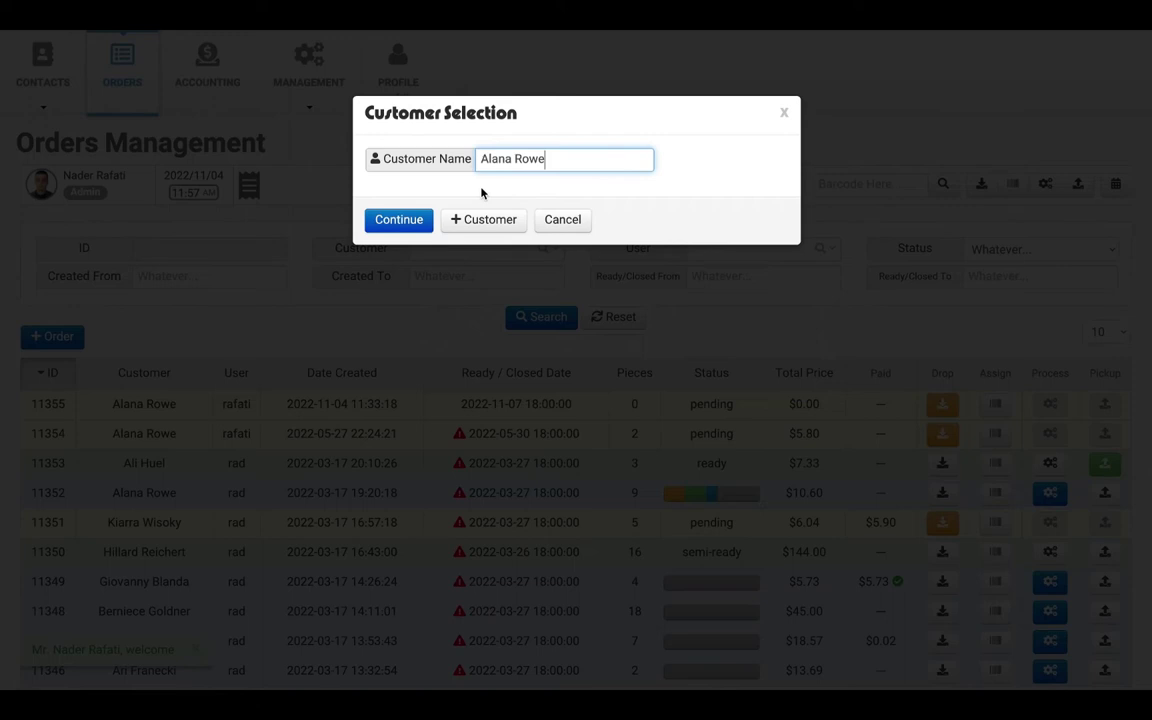
click(399, 226)
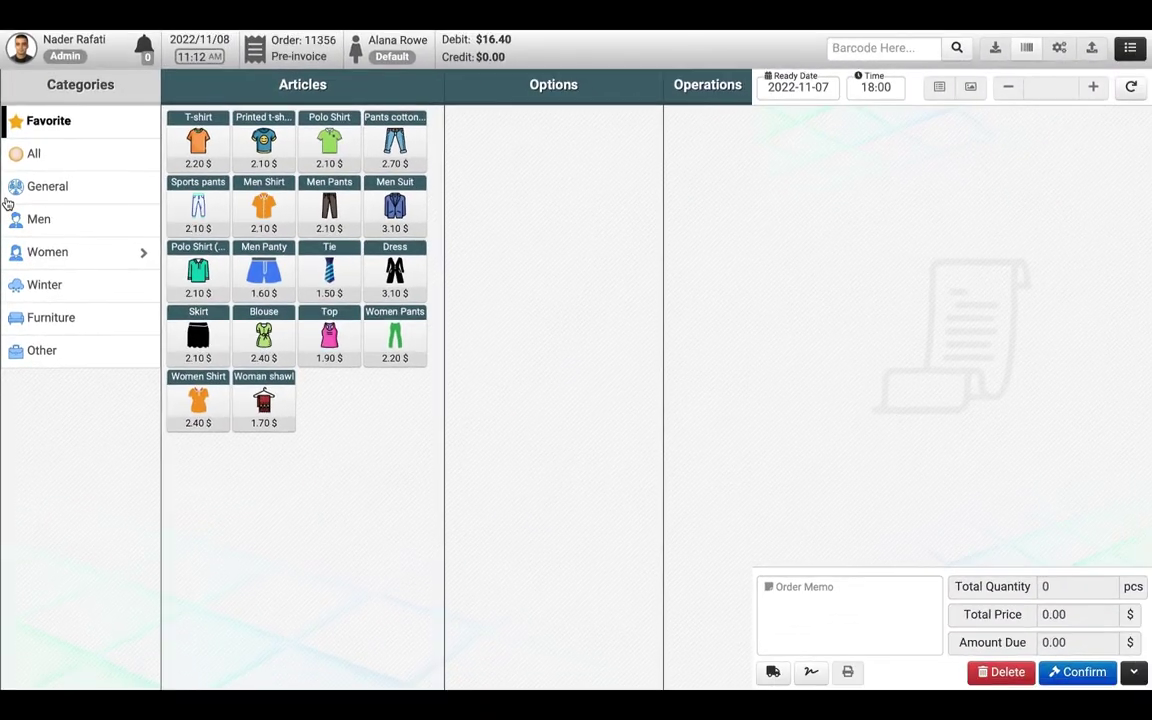
Step: Add a T-shirt at 2.20 $ from the Favorite articles to the order
click(40, 221)
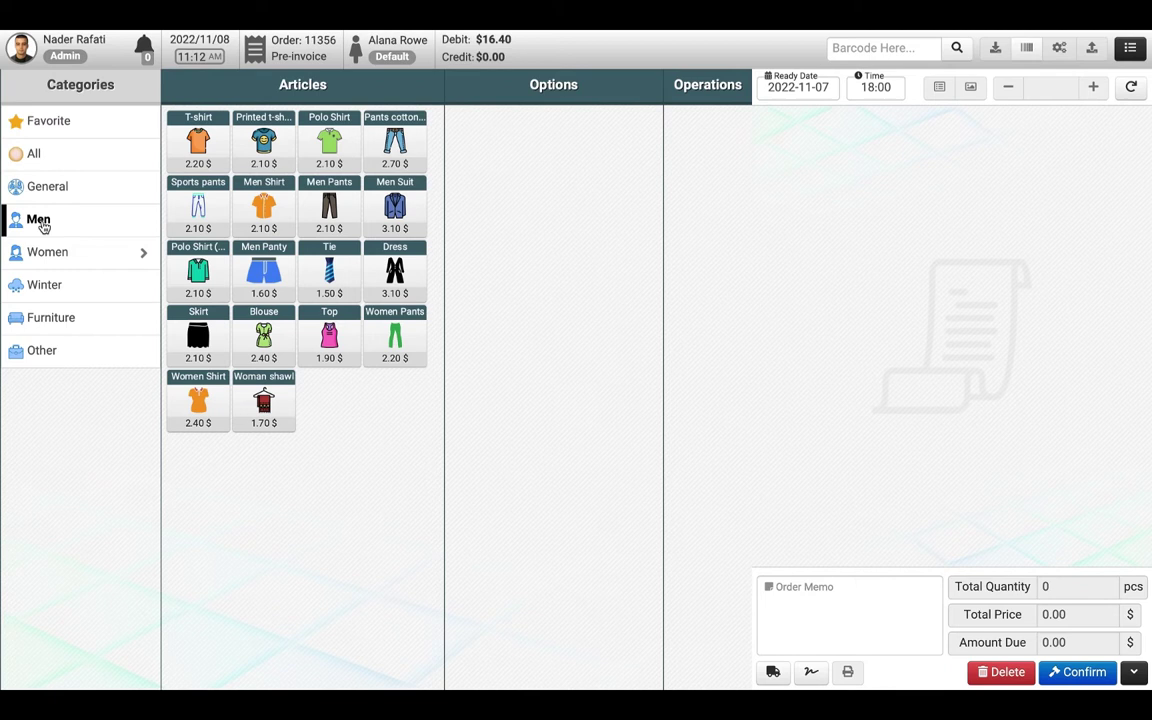
click(42, 122)
click(197, 140)
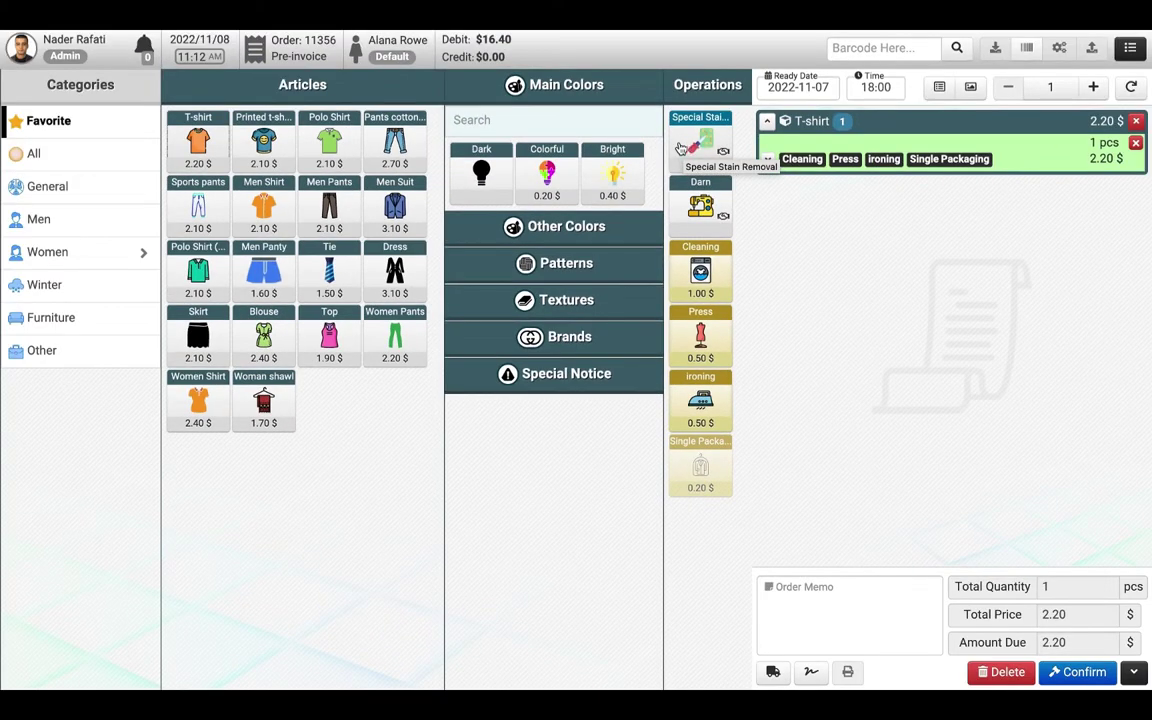
Step: Tag the T-shirt Colorful and Red, with notices Very dirty and Ruin Chance
click(522, 240)
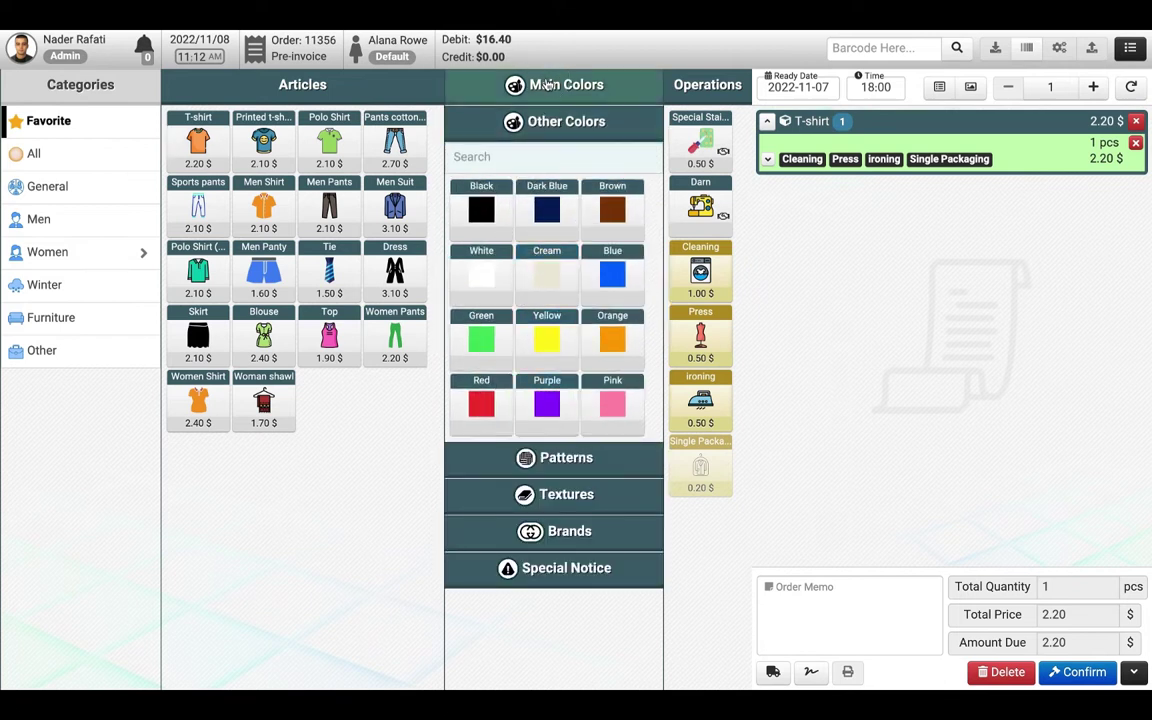
click(552, 84)
click(538, 195)
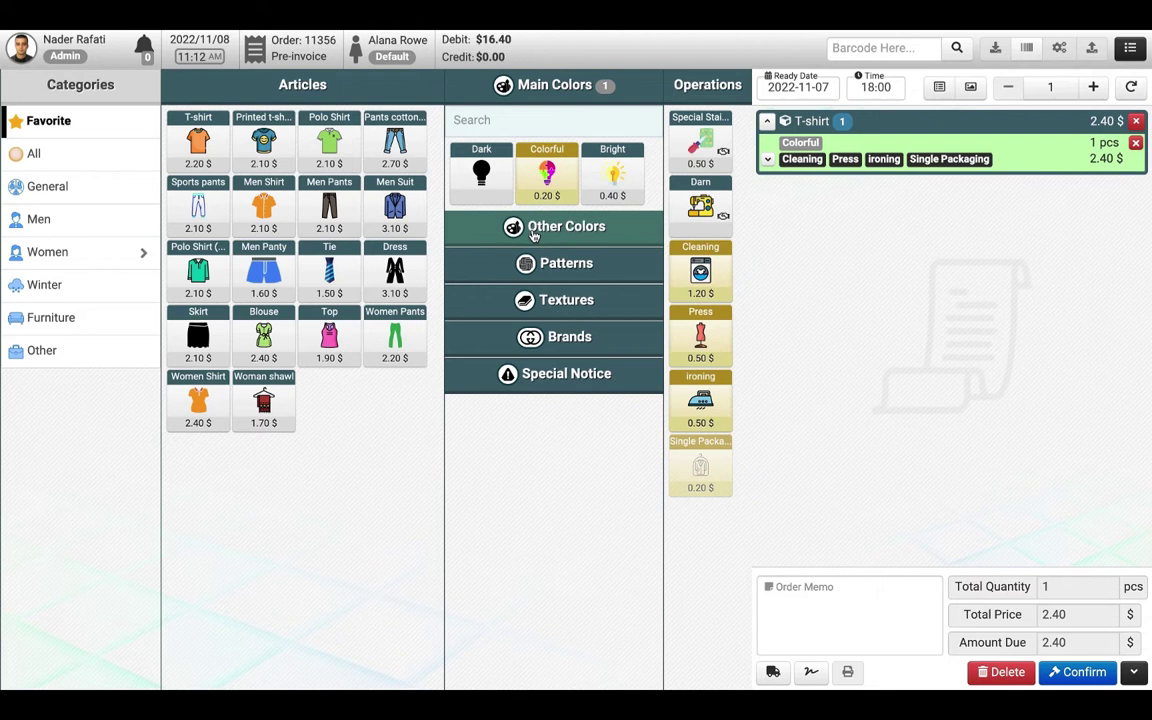
click(545, 226)
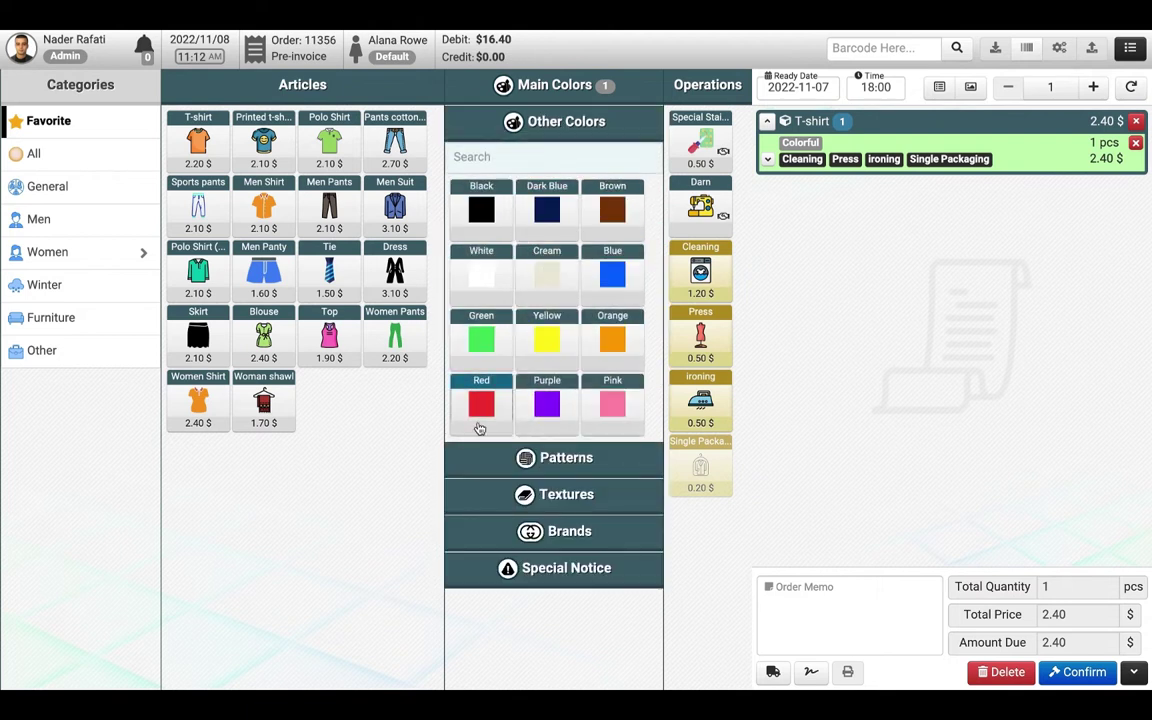
click(479, 405)
click(537, 571)
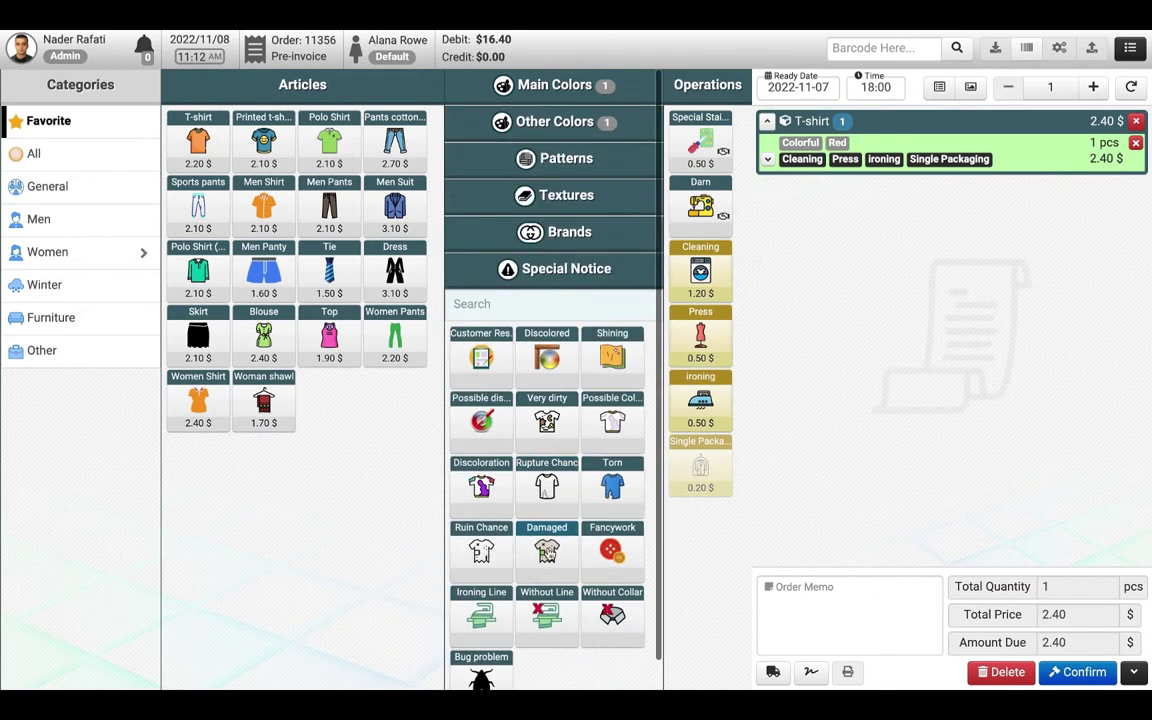
click(547, 418)
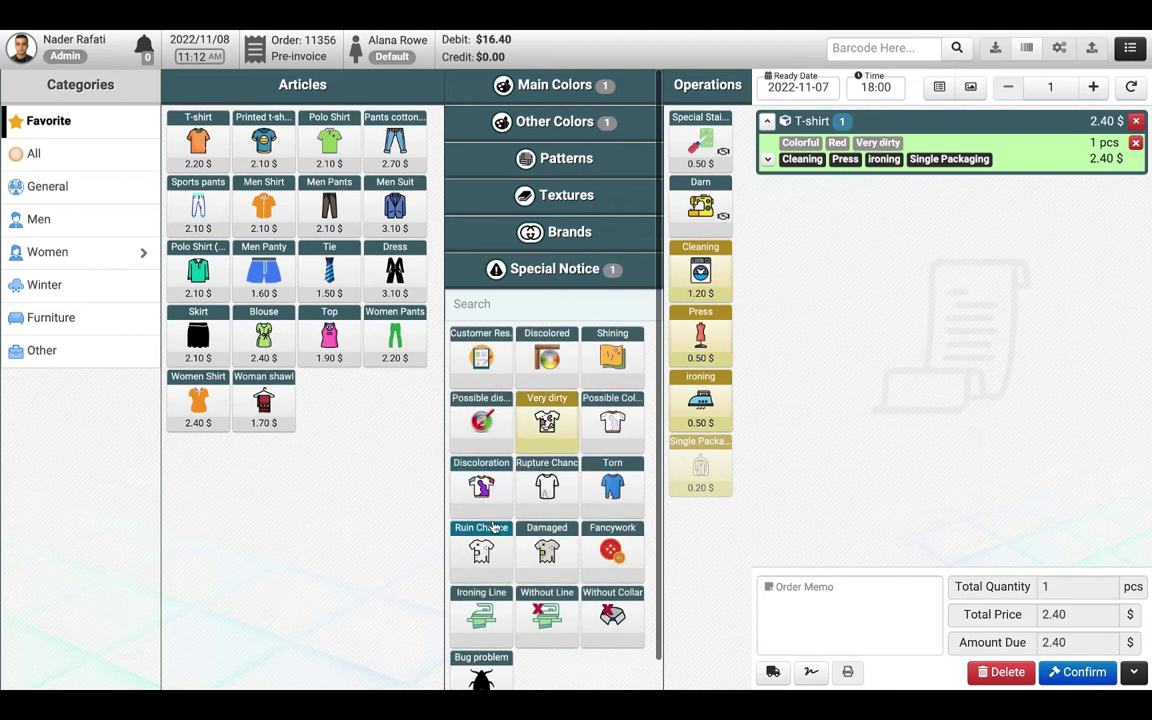
click(491, 540)
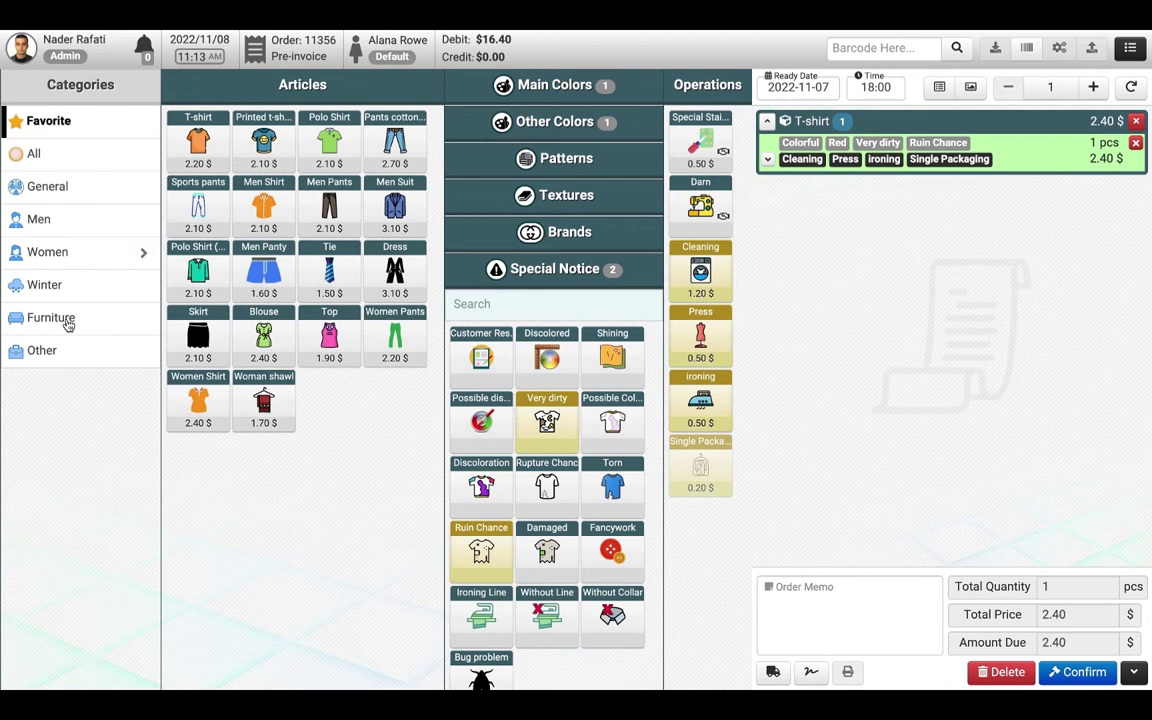
Step: Add T Curtains and a 2 × 4 (8 m²) M Curtains from Furniture, totaling 10.10 $
click(55, 318)
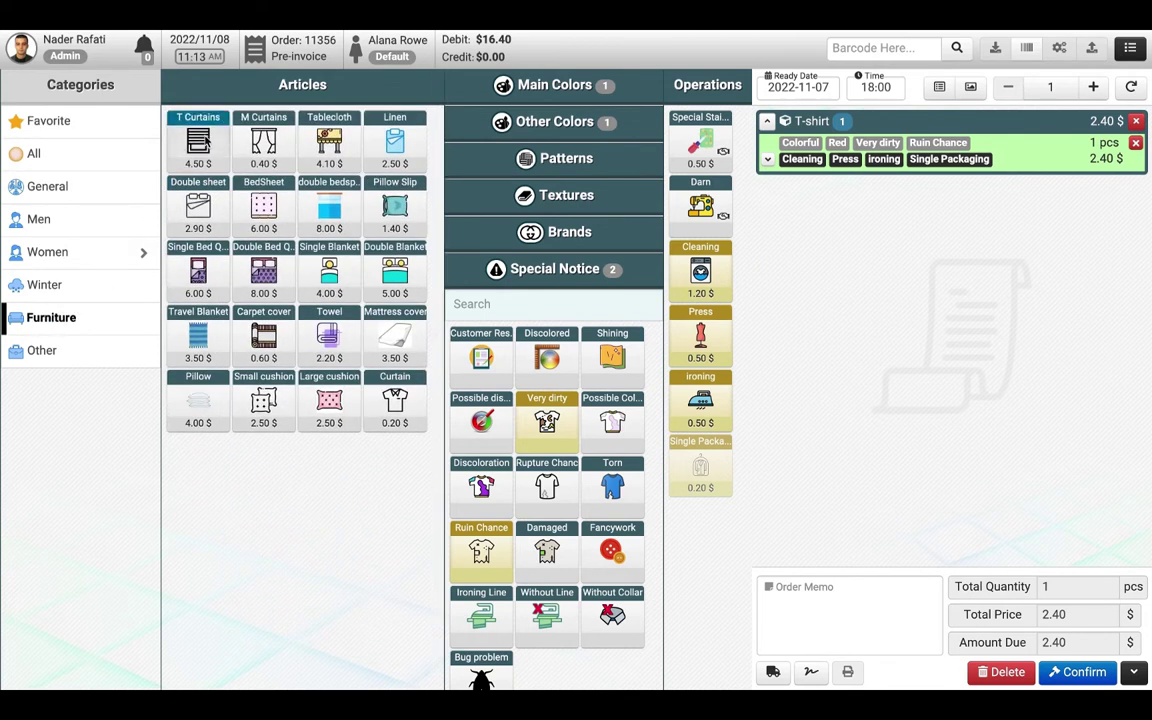
click(205, 142)
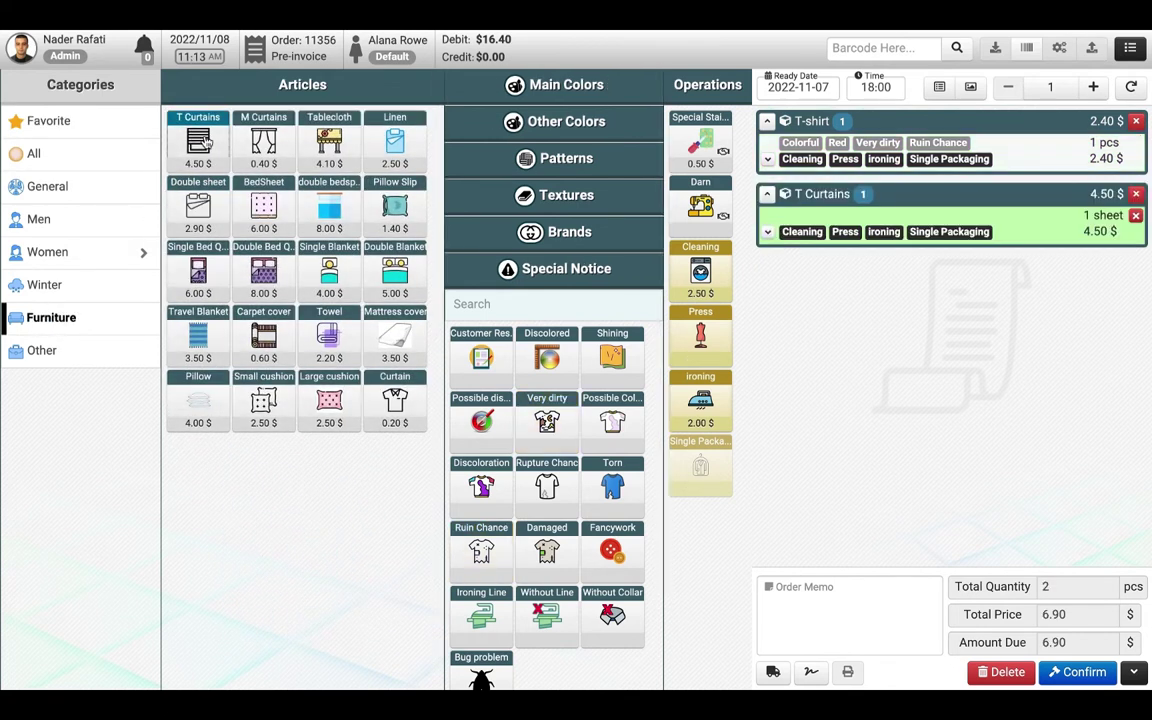
click(257, 146)
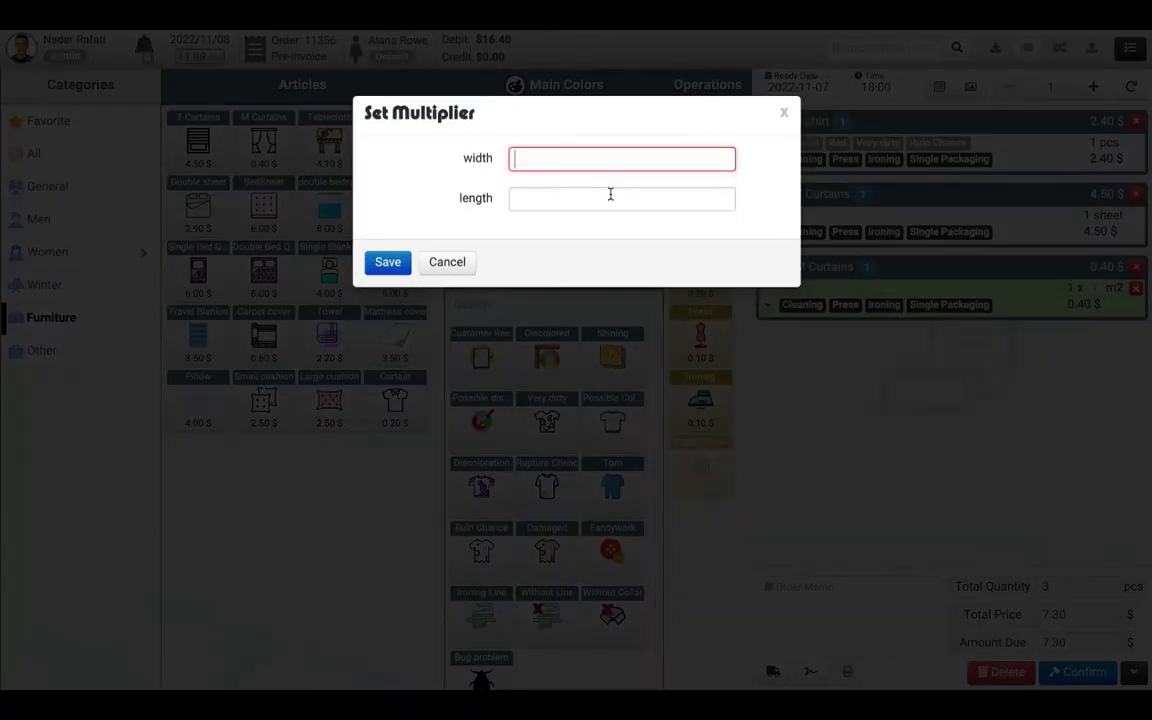
text(2)
click(578, 200)
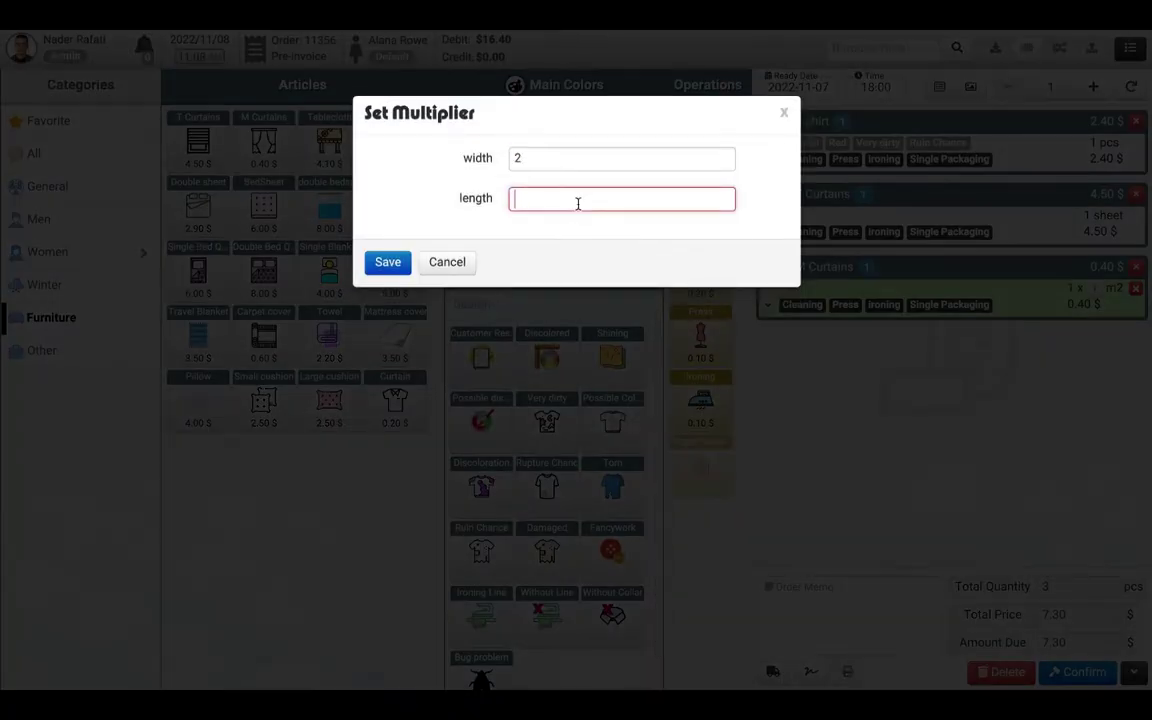
text(4)
click(522, 249)
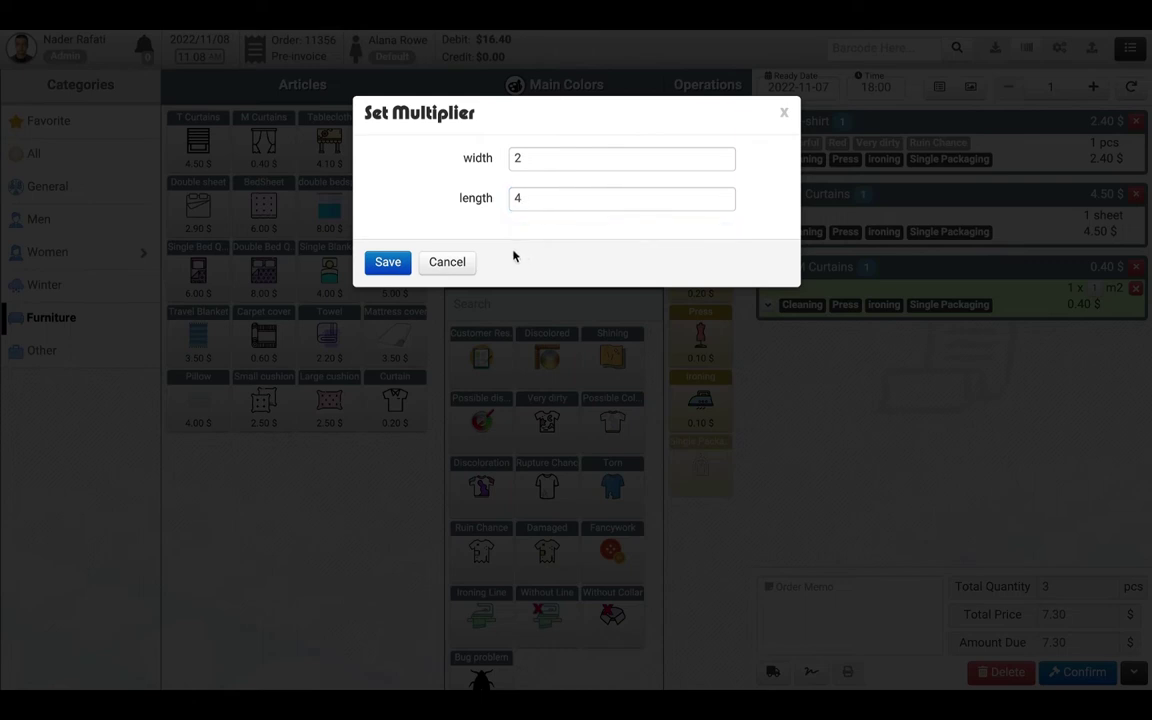
click(387, 265)
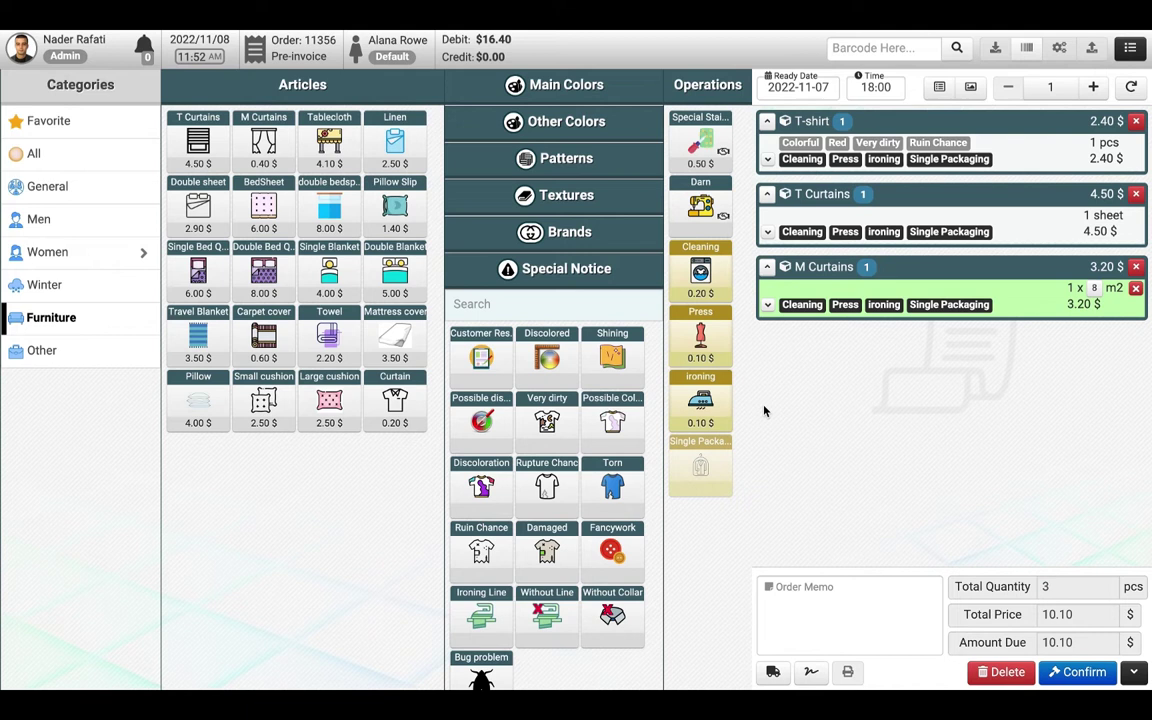
click(703, 272)
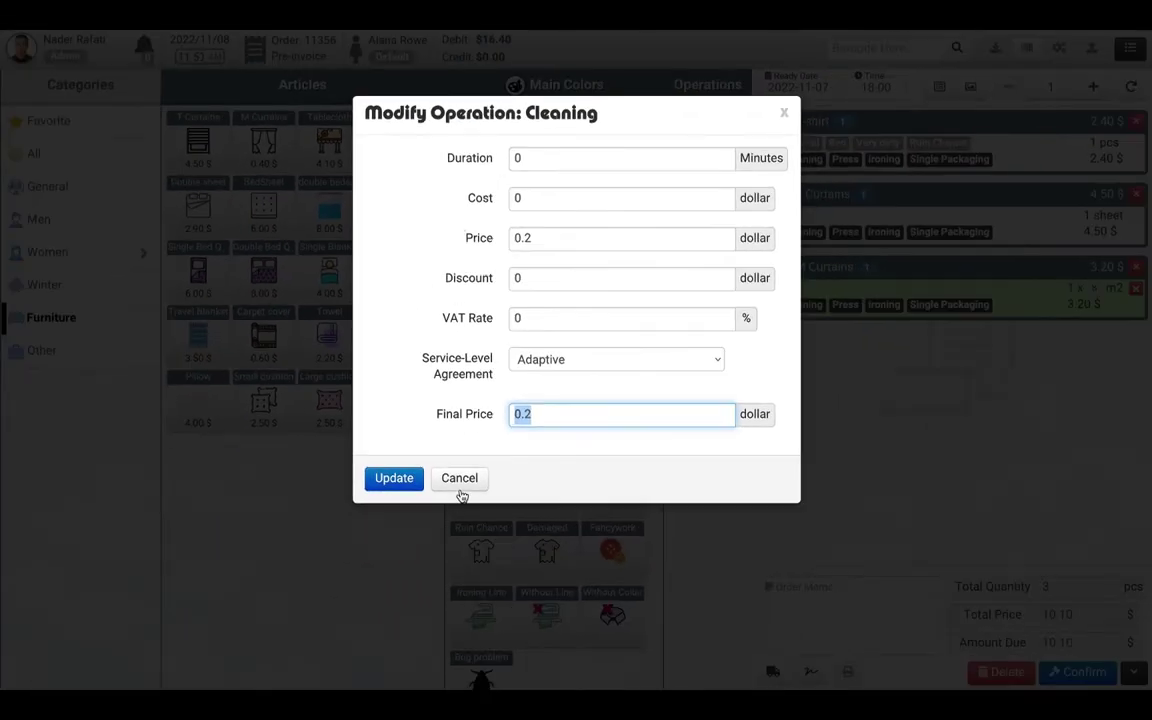
Step: Cancel the Cleaning price form, then open and cancel the item's note form
click(459, 480)
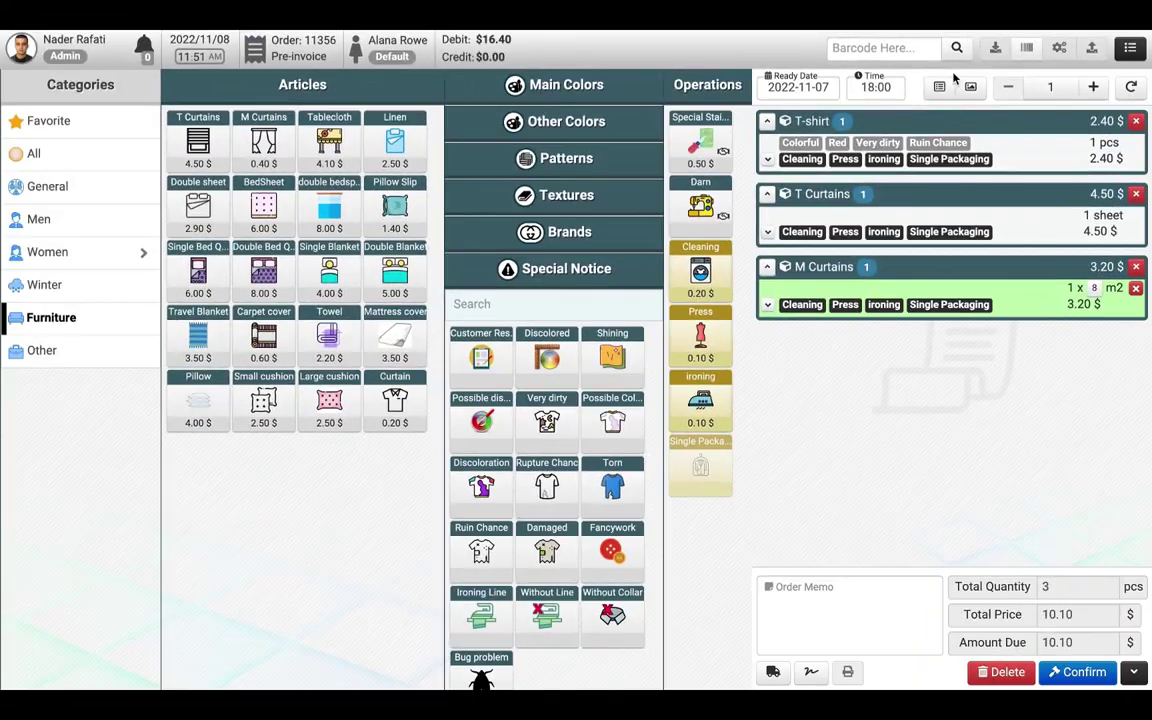
click(939, 87)
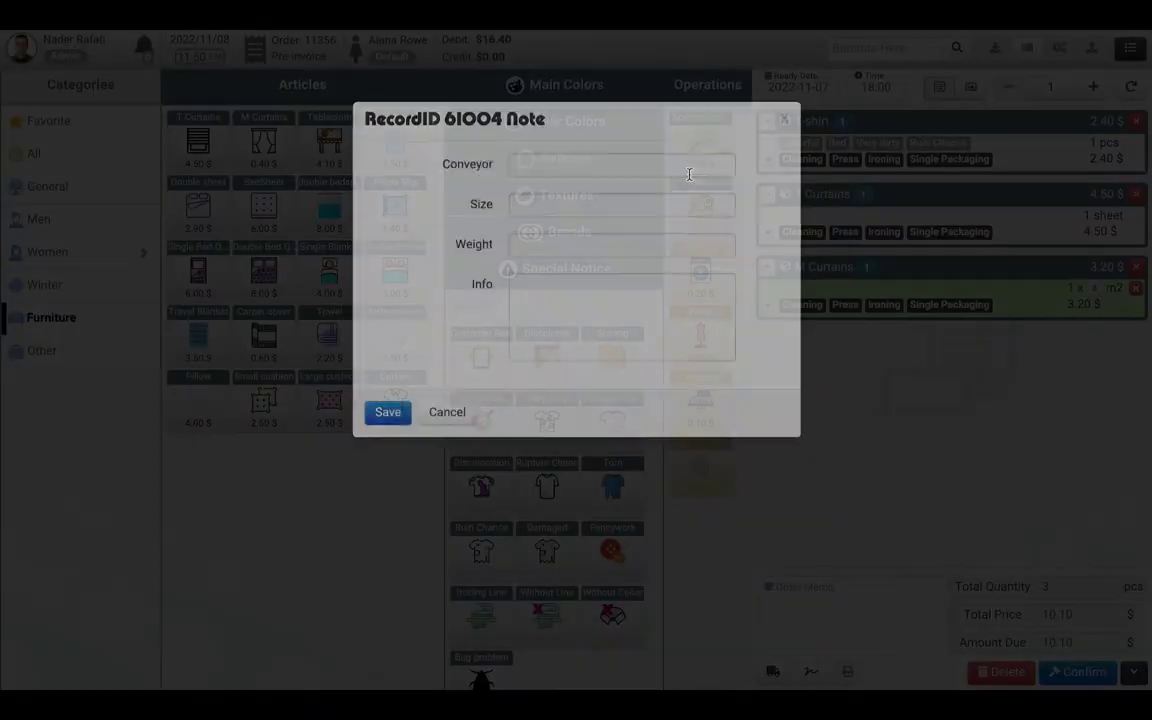
click(447, 406)
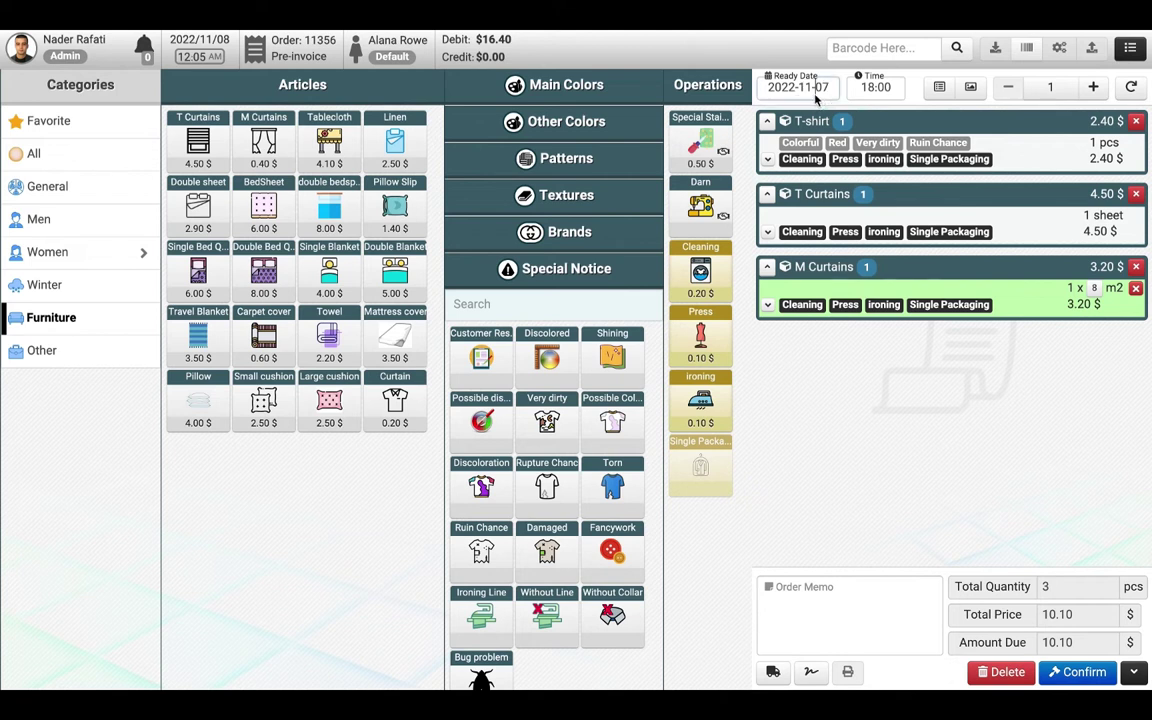
click(814, 93)
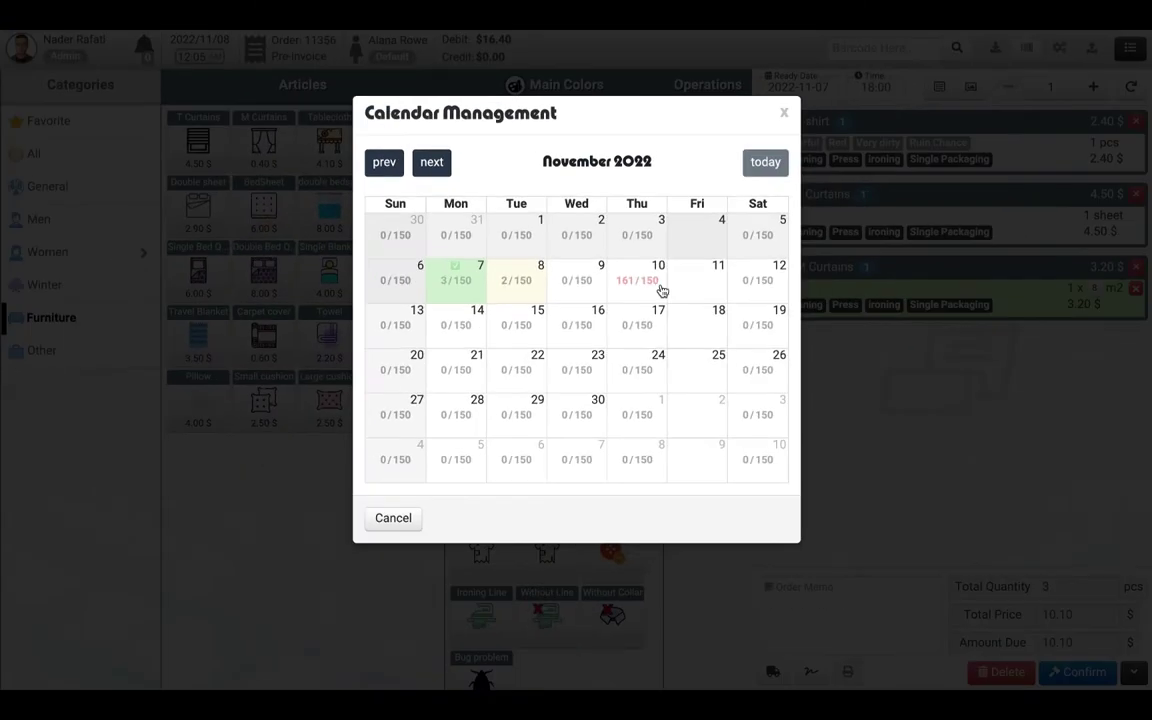
click(405, 521)
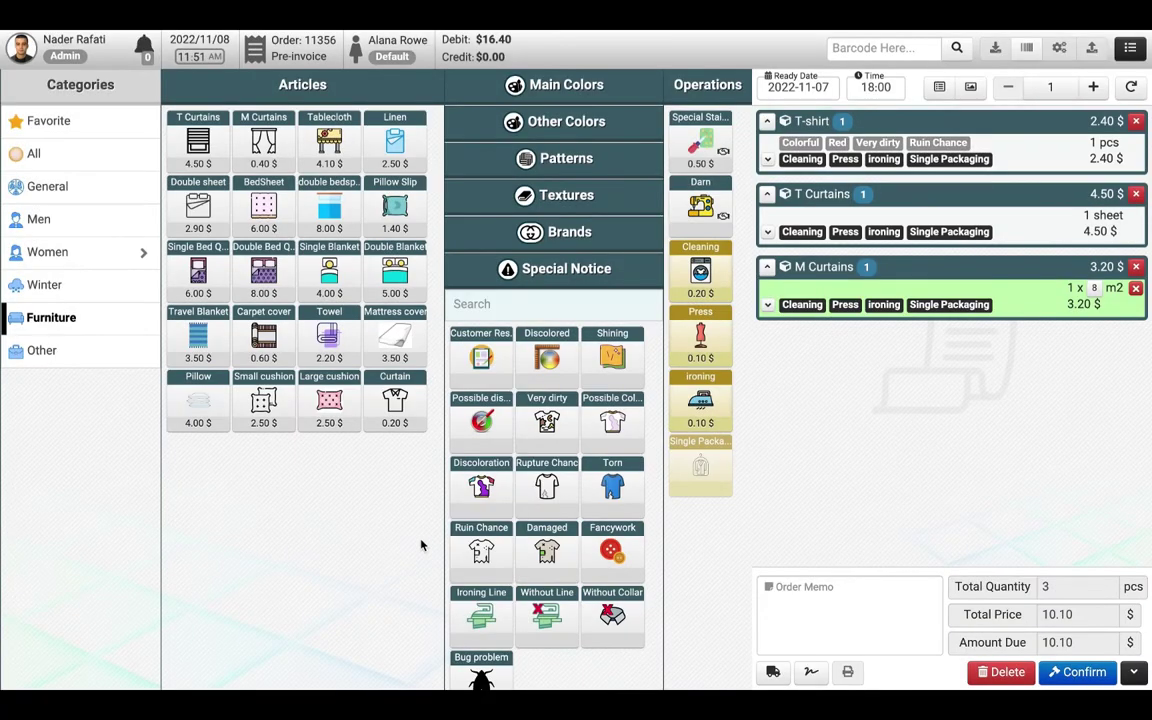
Step: Place a Cleaning-type marker on the front pocket of the shirt sketch
click(967, 87)
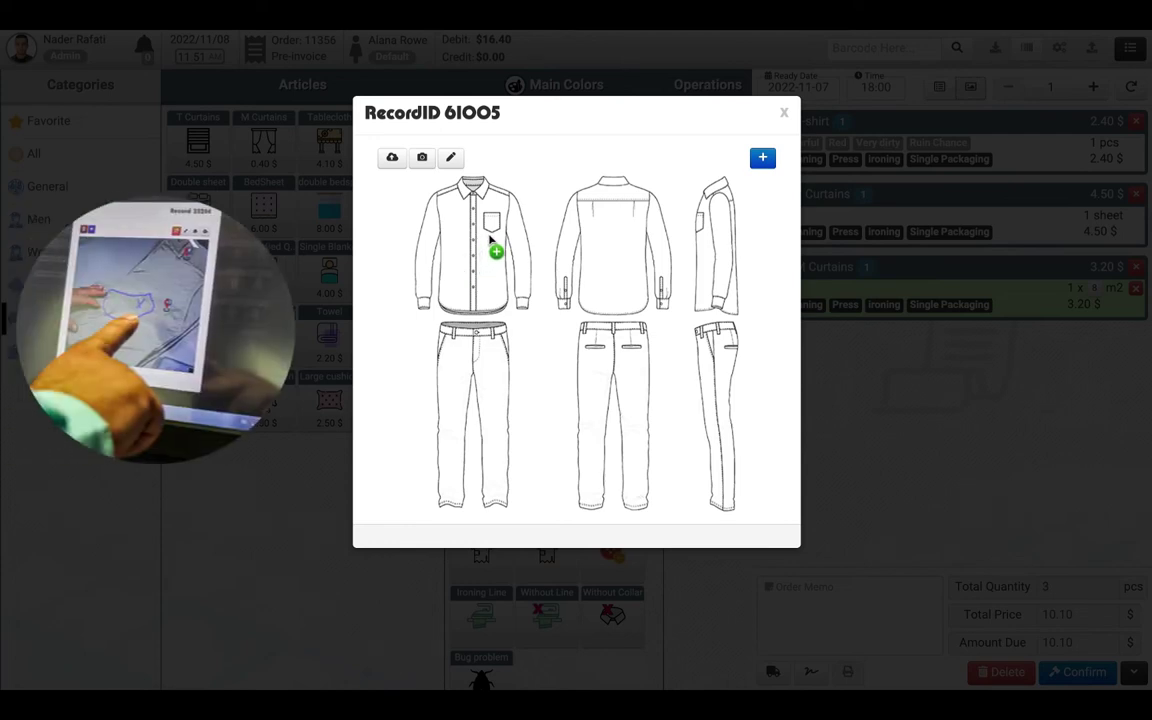
click(490, 240)
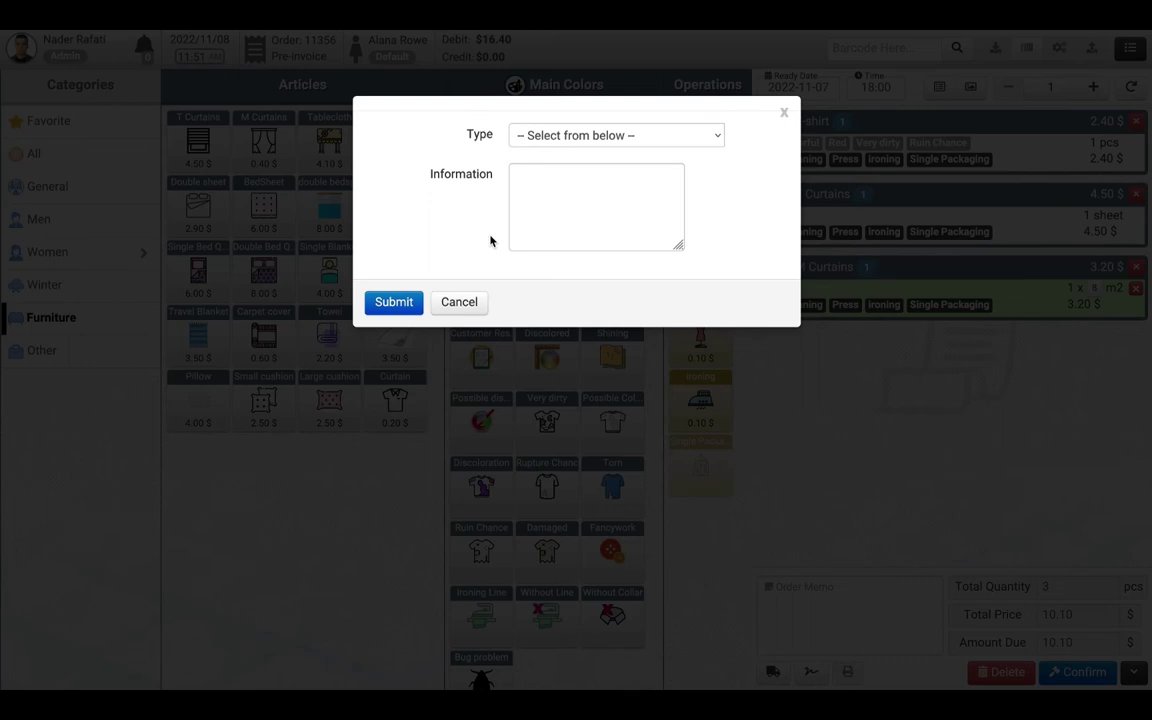
click(607, 140)
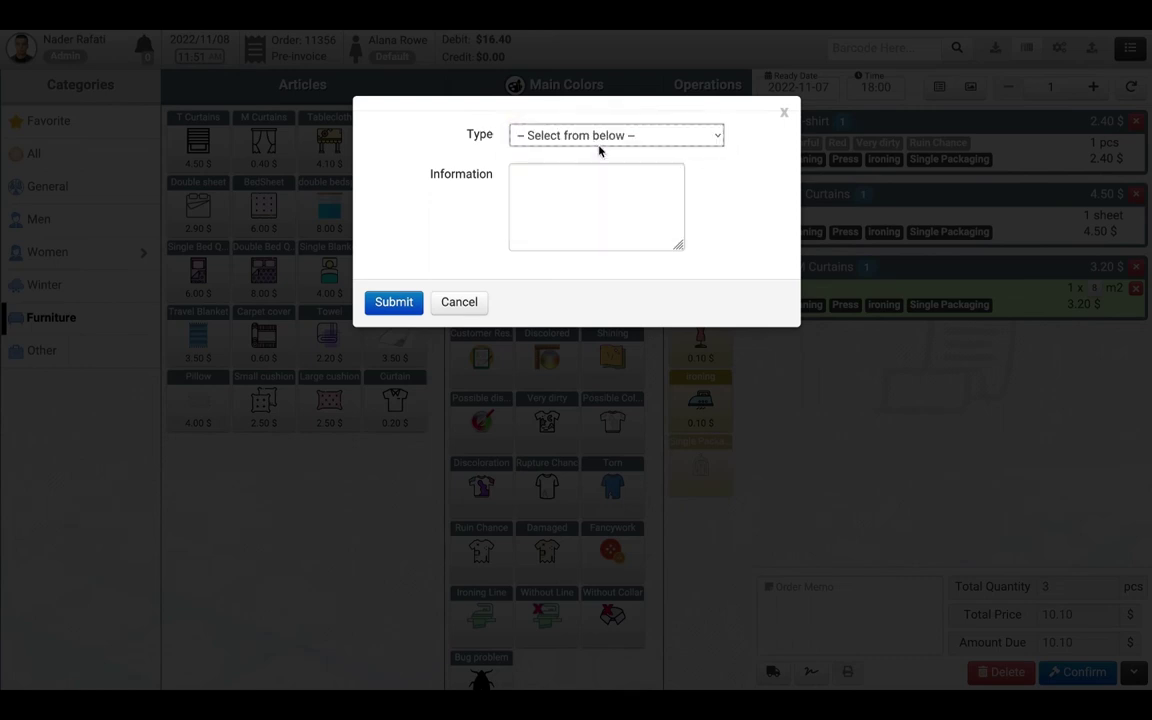
click(562, 179)
text(test)
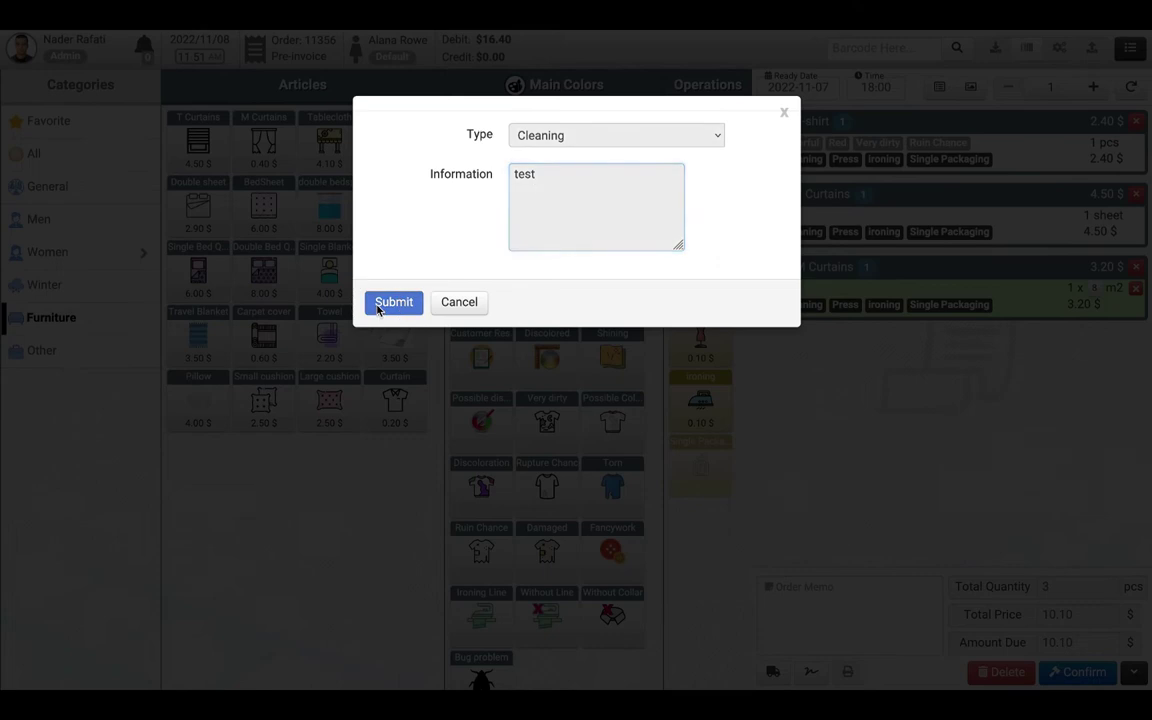
click(388, 304)
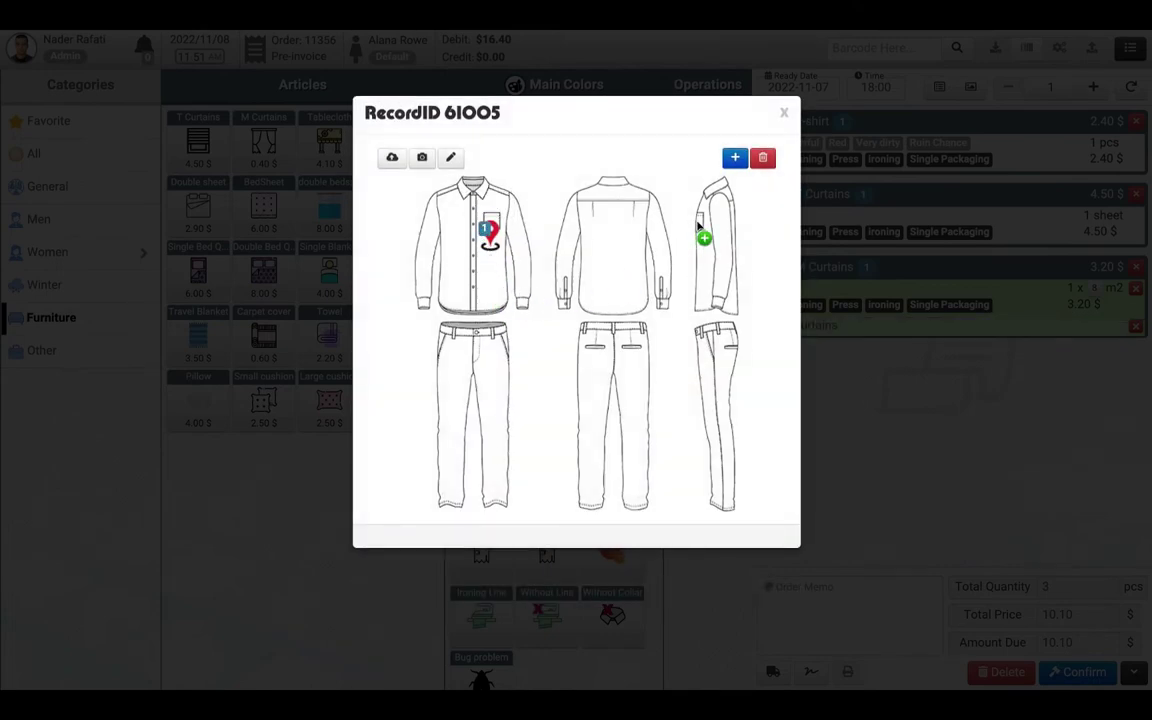
Step: Circle an area near the shirt's lower right in blue and save the sketch
click(452, 160)
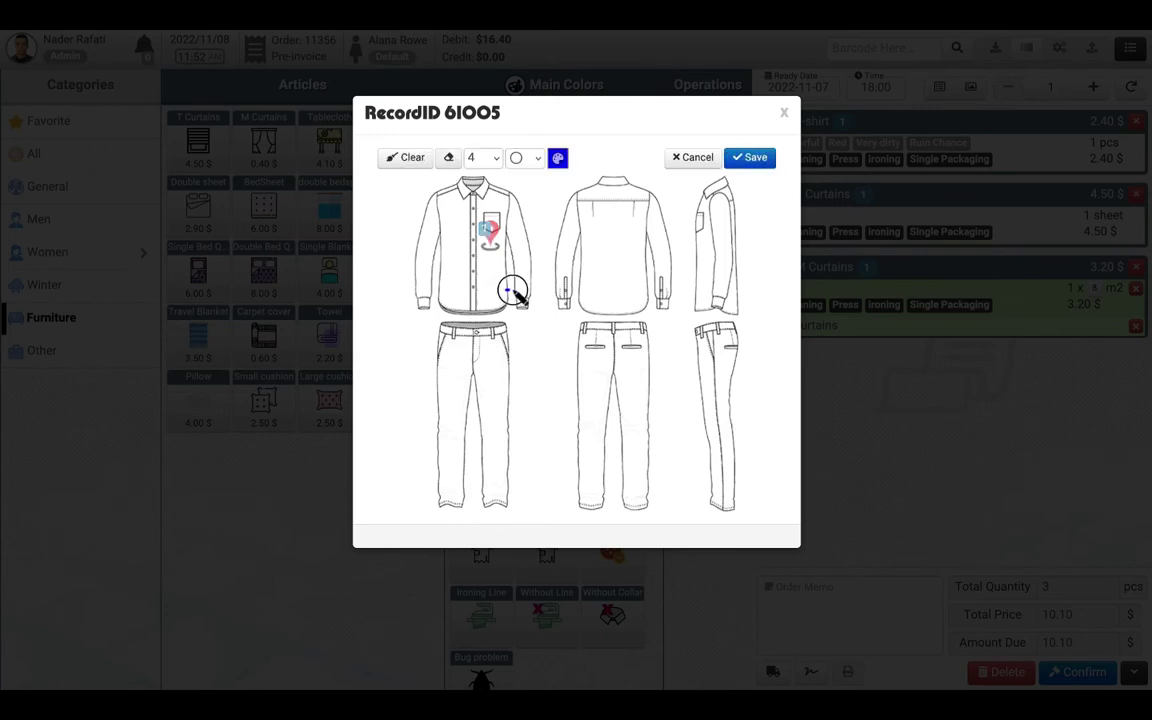
drag(522, 290, 517, 299)
click(751, 157)
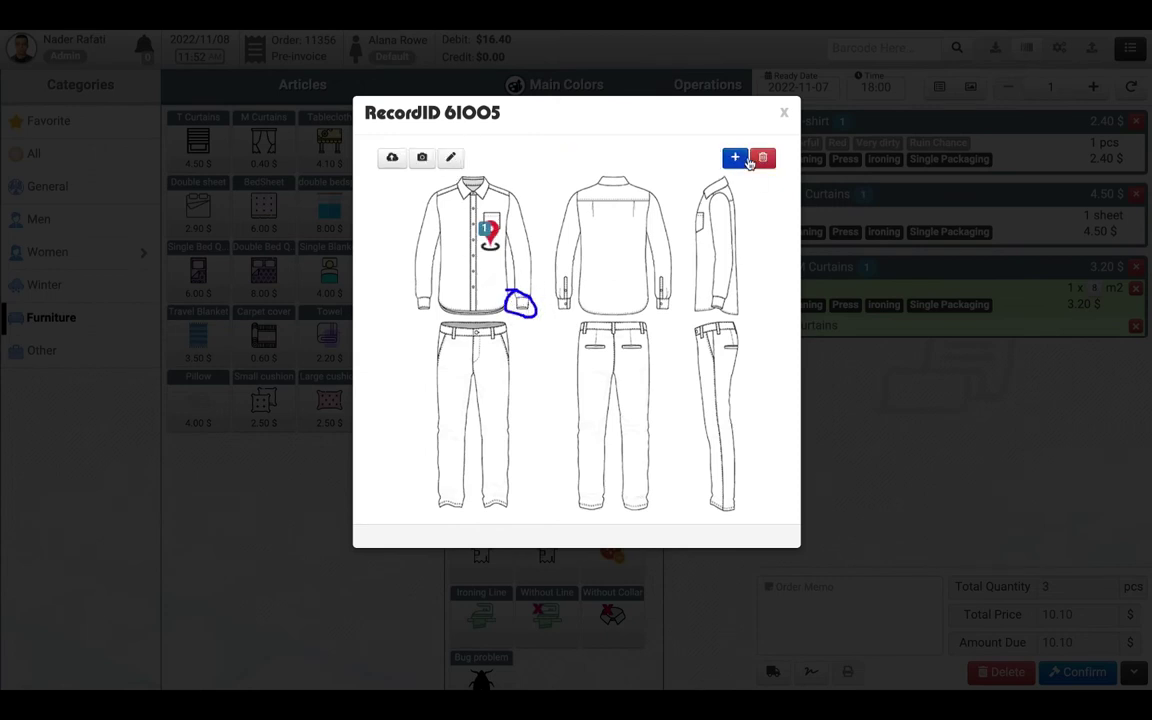
click(784, 112)
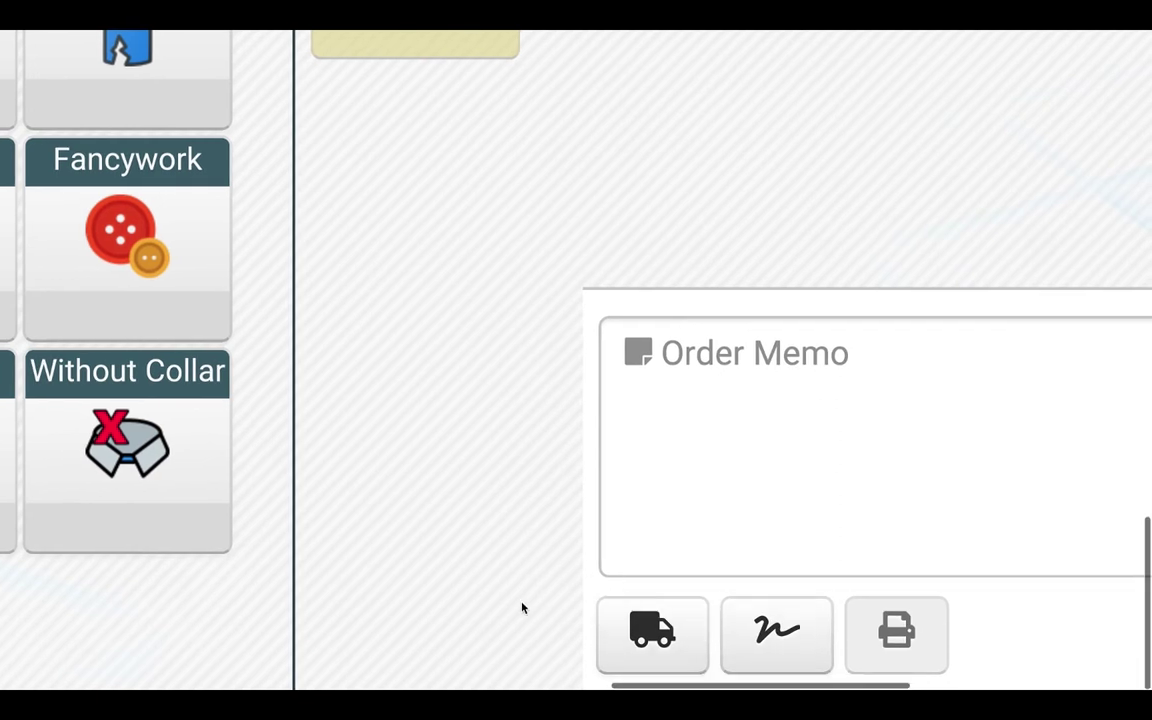
Step: Confirm the 10.10 $ order as an invoice and dismiss the printing choices
scroll(522, 607, right, 2)
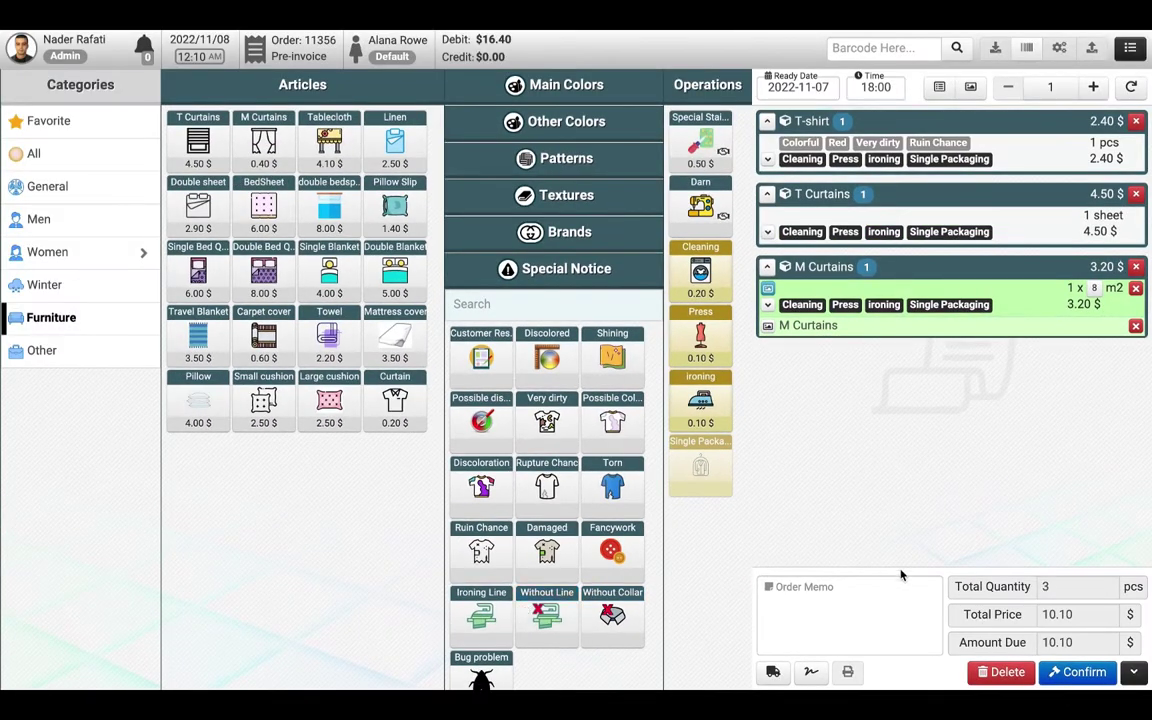
click(1083, 673)
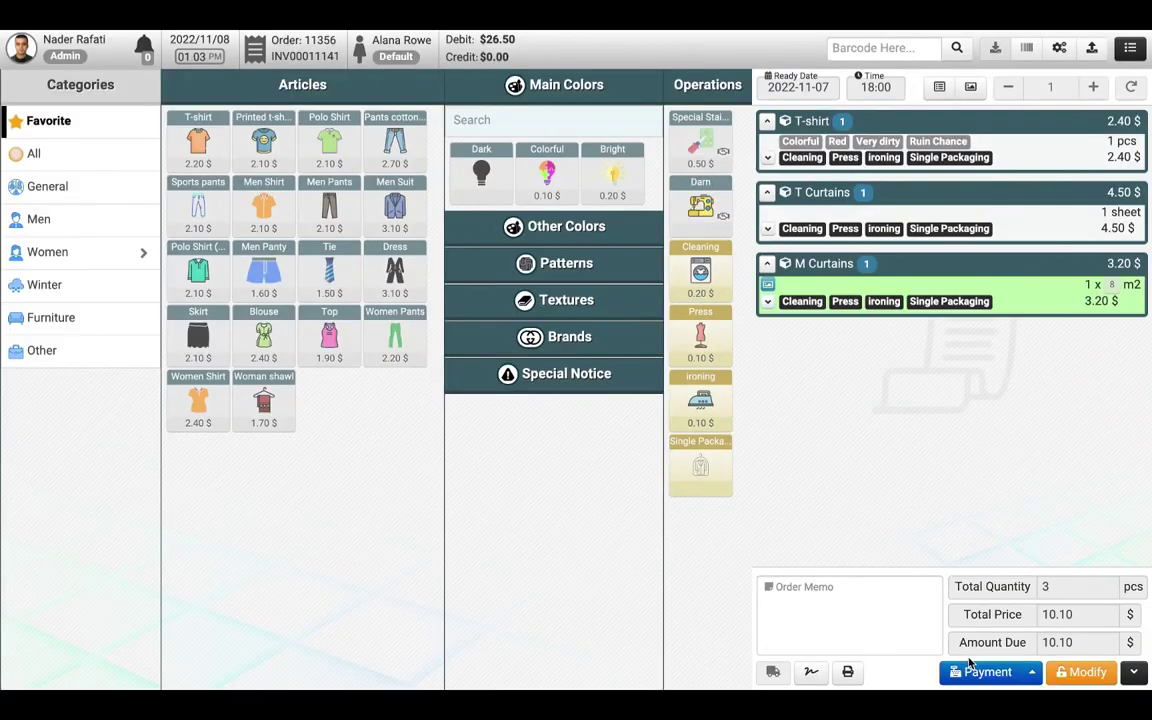
click(850, 676)
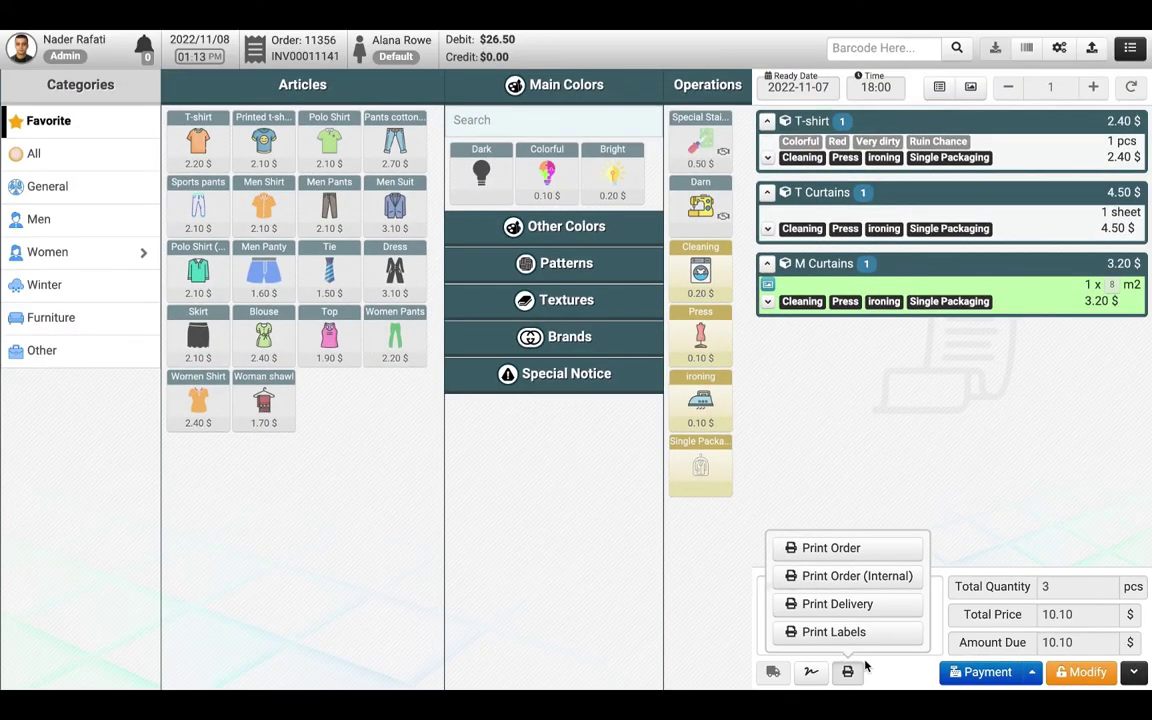
click(876, 668)
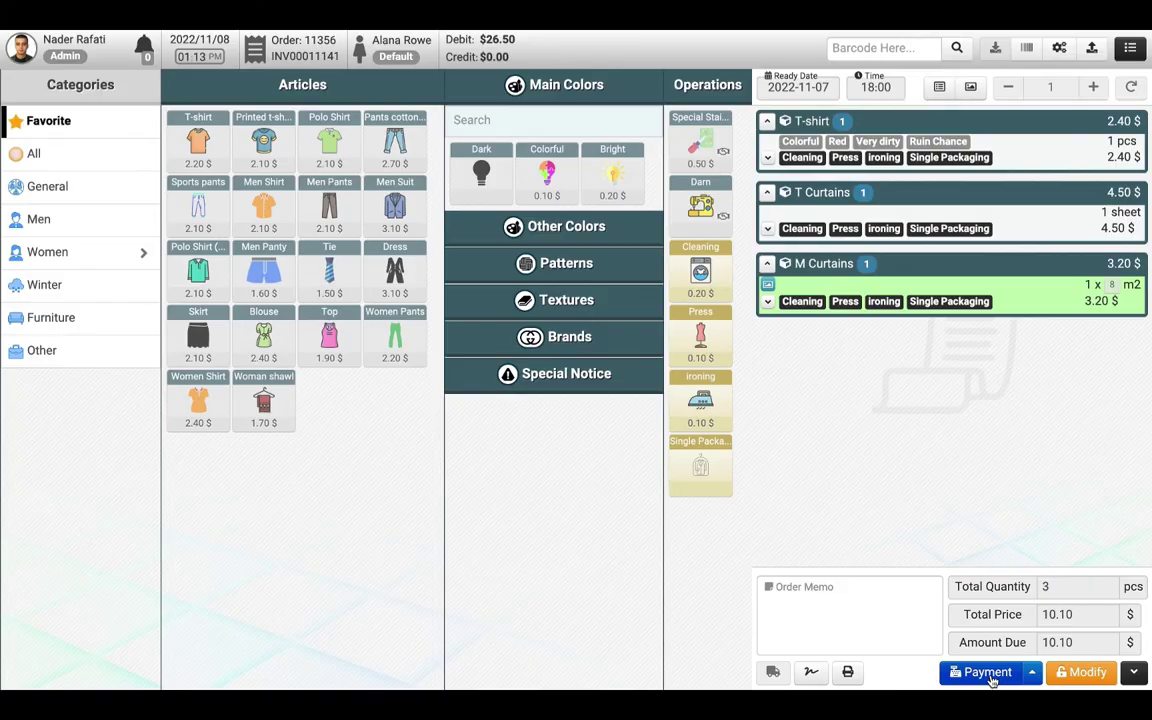
click(990, 676)
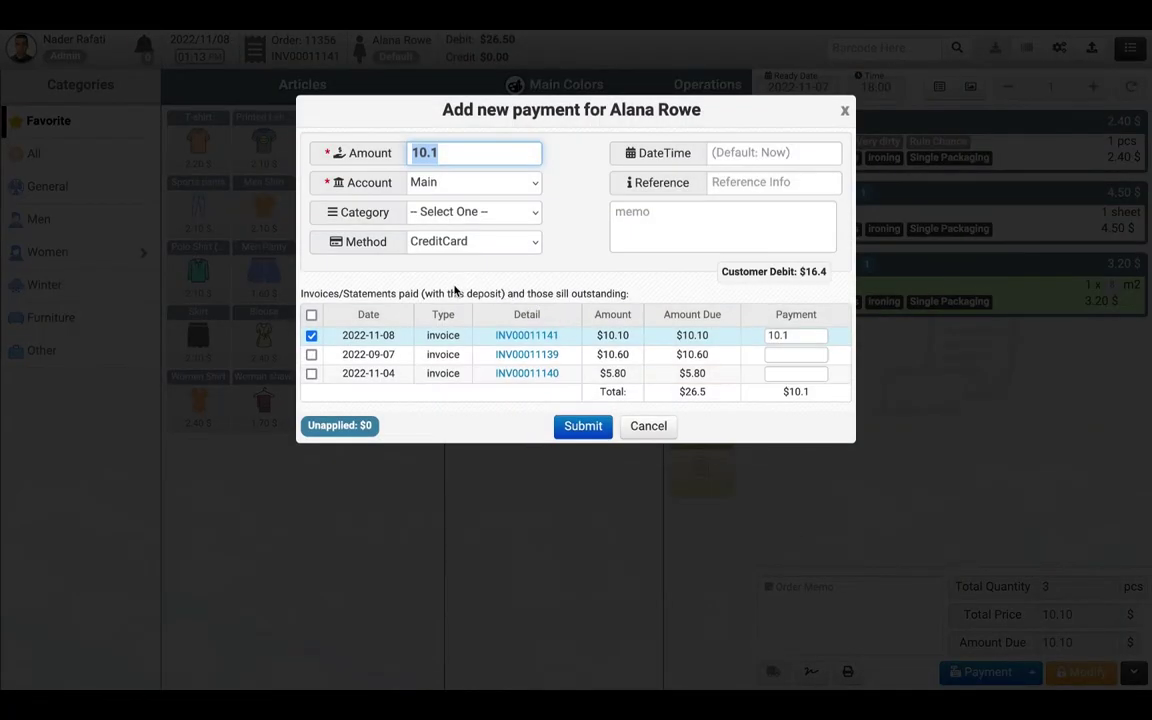
click(647, 426)
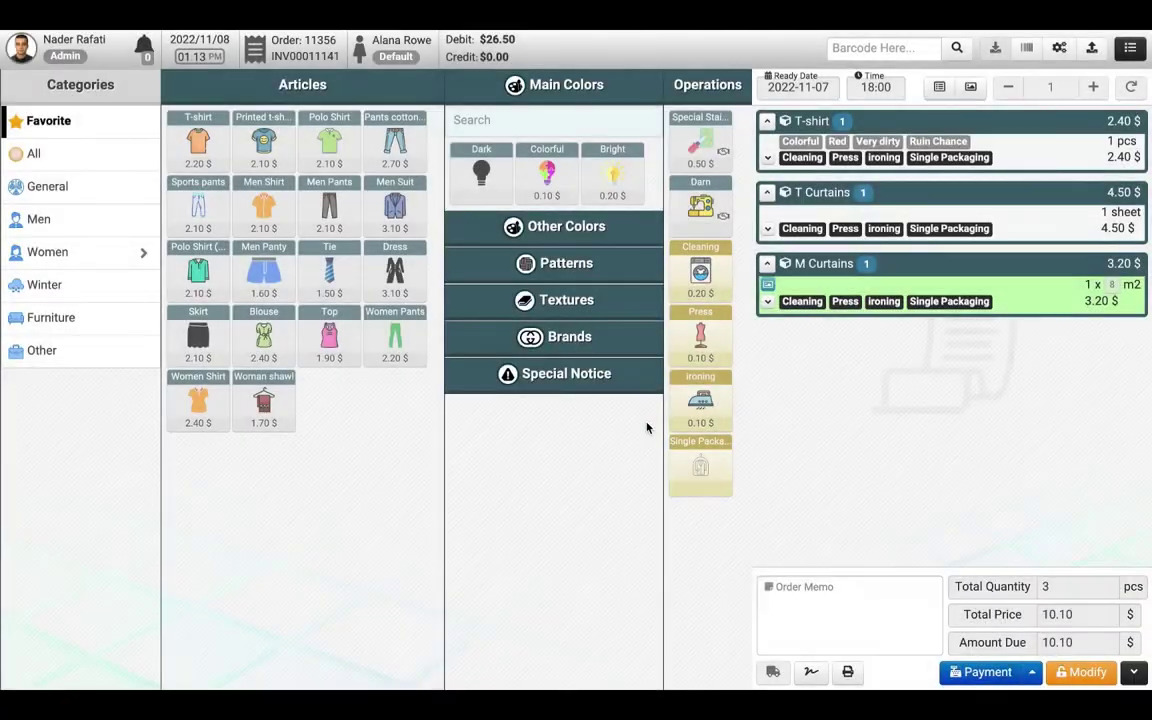
click(1033, 675)
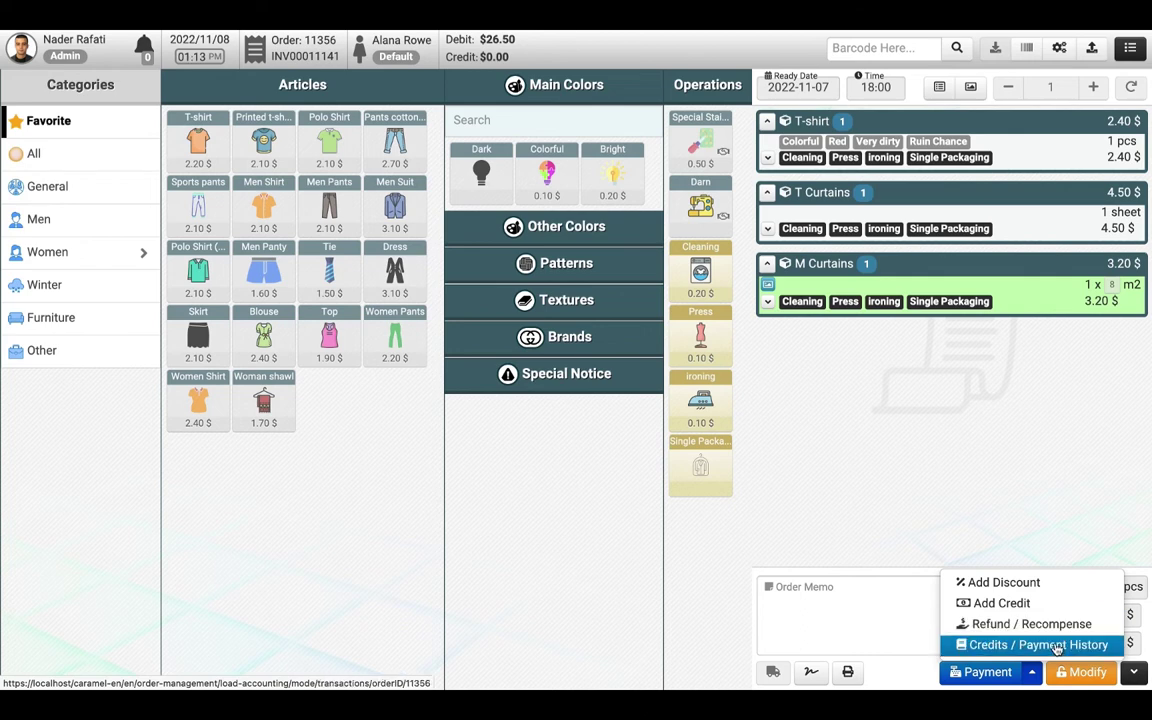
click(1057, 645)
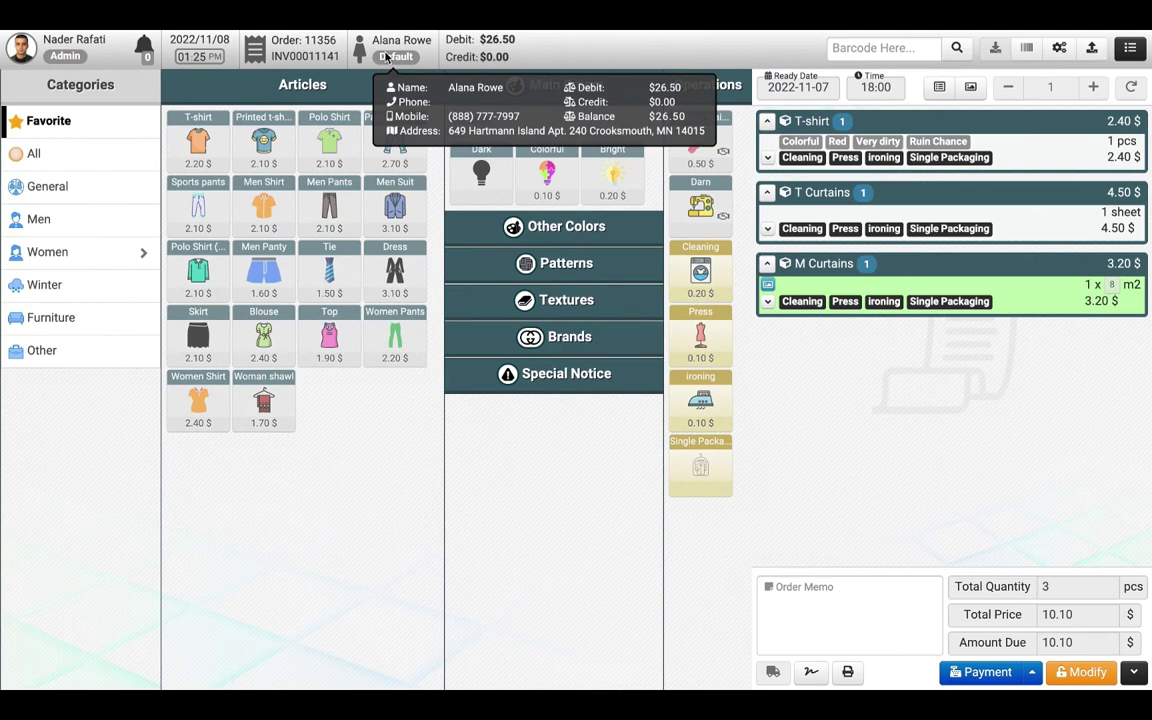
Step: Open Pickup from the orders list for the ready order with 7.33 $ due
click(856, 47)
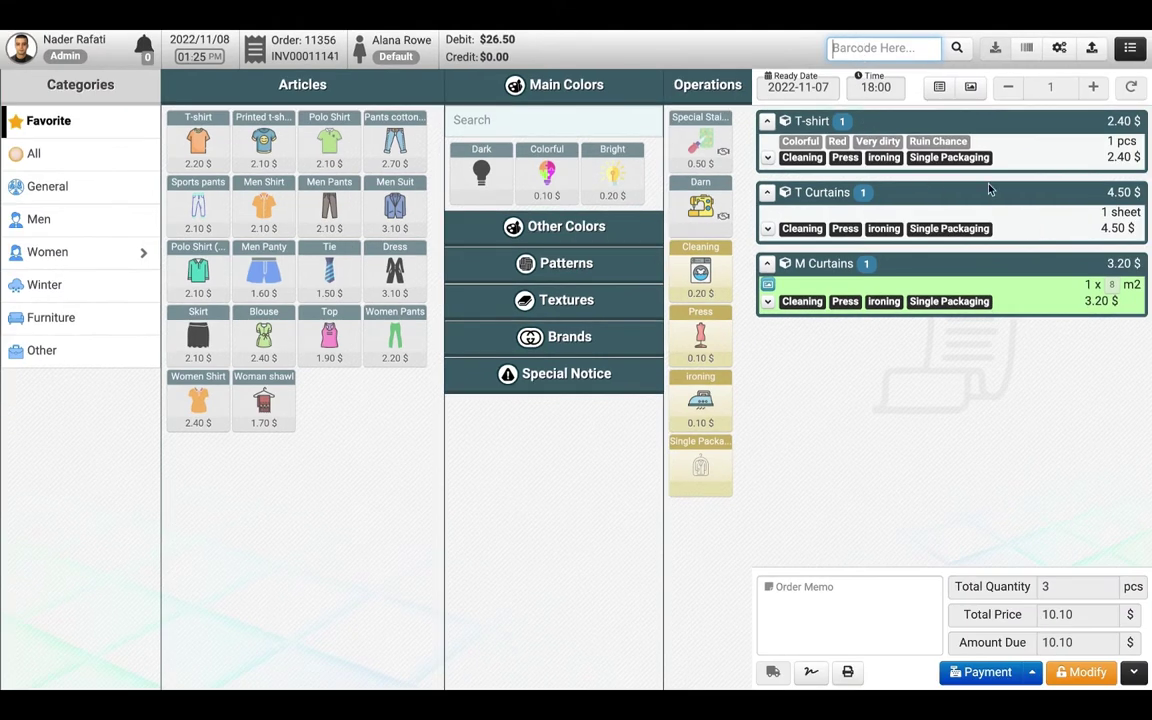
click(1129, 49)
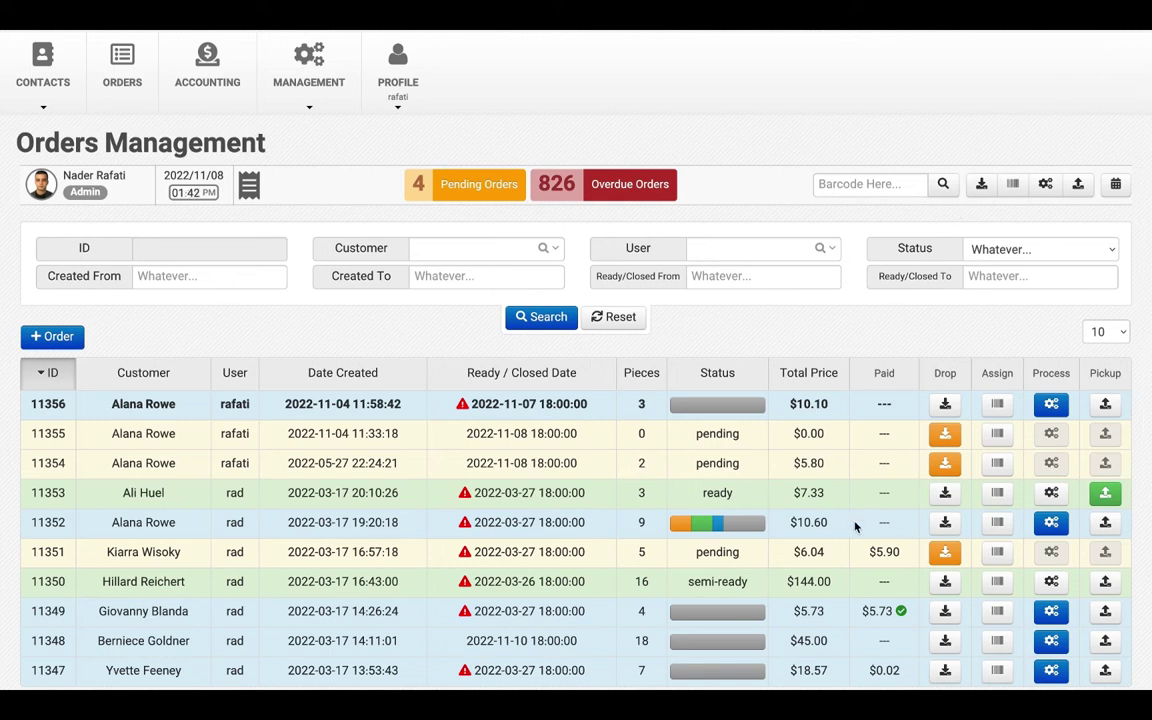
click(1105, 495)
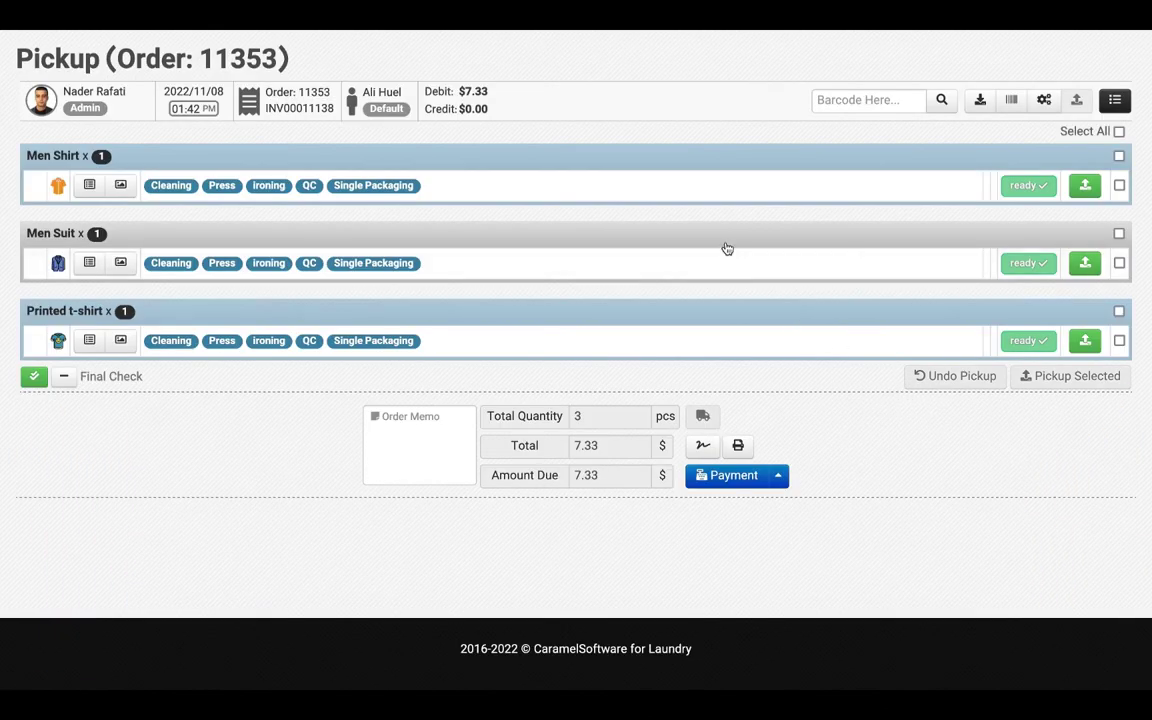
Step: Pick up the Men Shirt and Men Suit, leaving the Printed t-shirt, and confirm the pickup
click(666, 190)
click(648, 265)
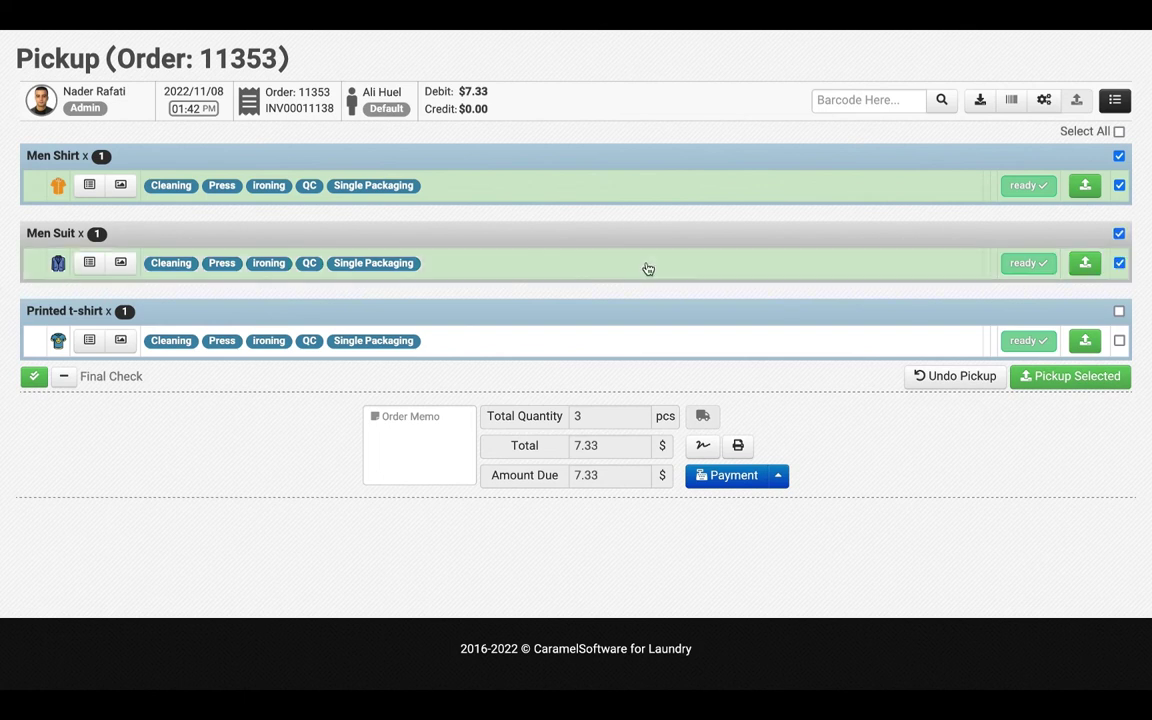
click(1040, 380)
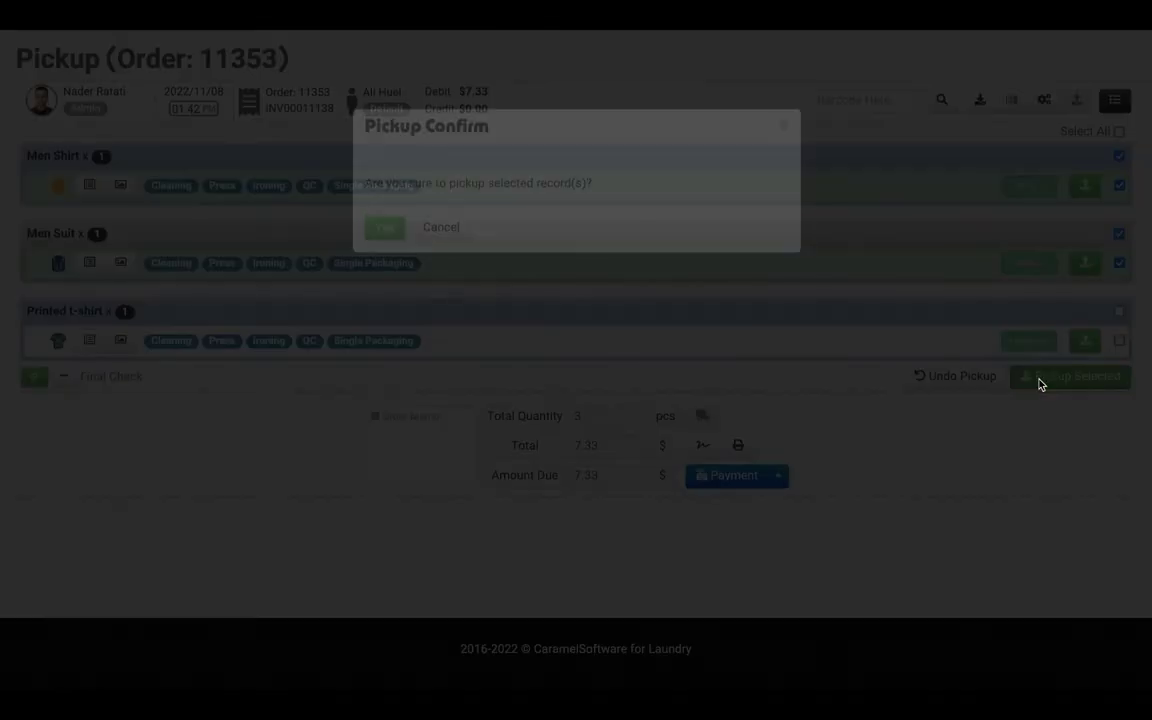
click(385, 213)
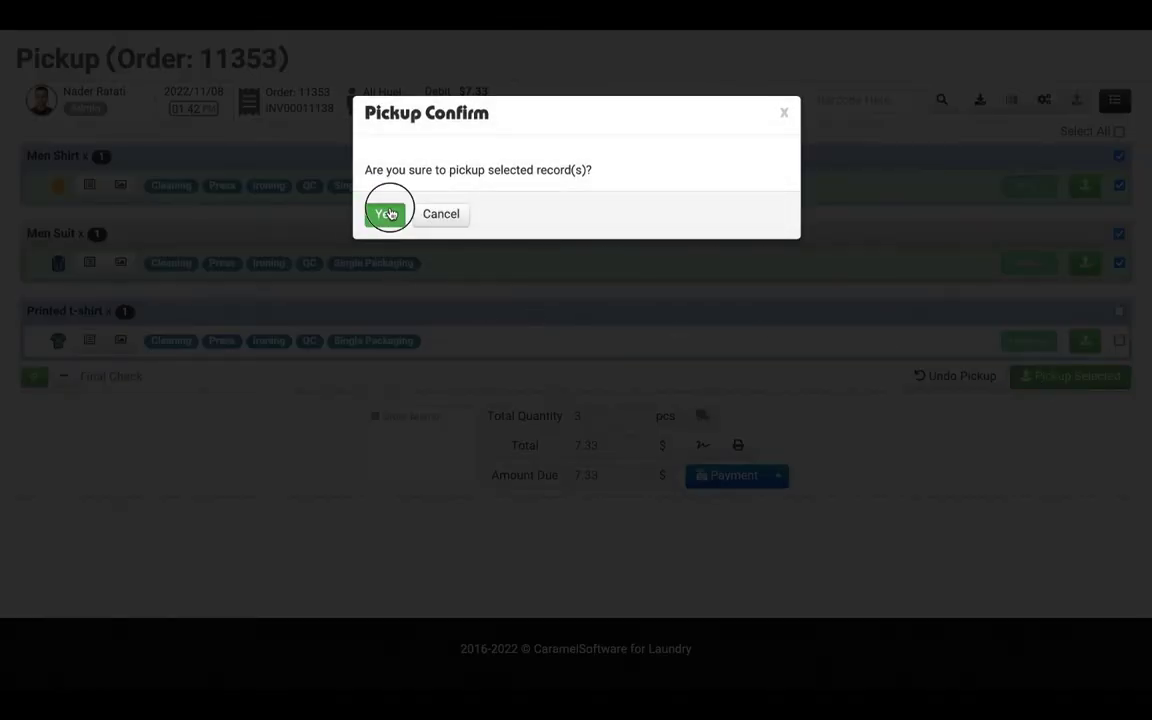